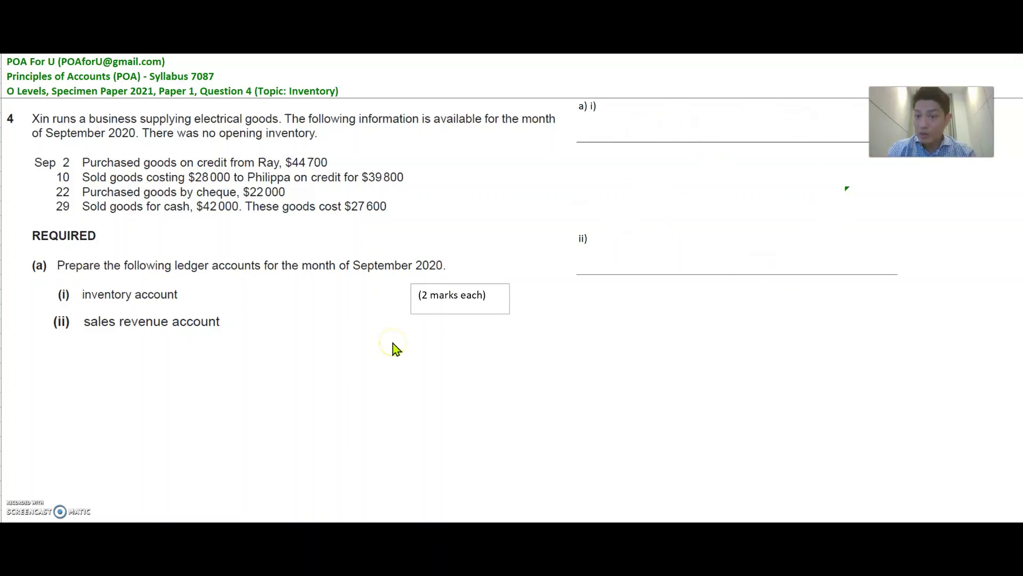
# Add the journal entries heading with the Sep-02, Sep-10, Sep-22 and Sep-29 dates
pyautogui.click(34, 338)
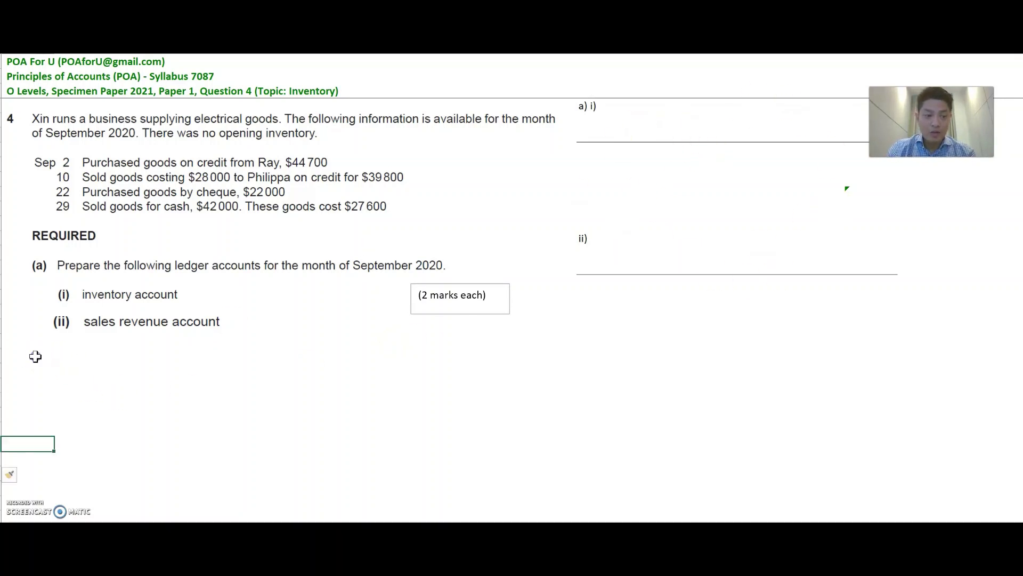
pyautogui.click(35, 356)
pyautogui.hotkey('shift', 'Down')
pyautogui.hotkey('shift', 'Down')
pyautogui.hotkey('shift', 'Down')
pyautogui.hotkey('shift', 'Down')
pyautogui.hotkey('shift', 'Down')
pyautogui.hotkey('shift', 'Down')
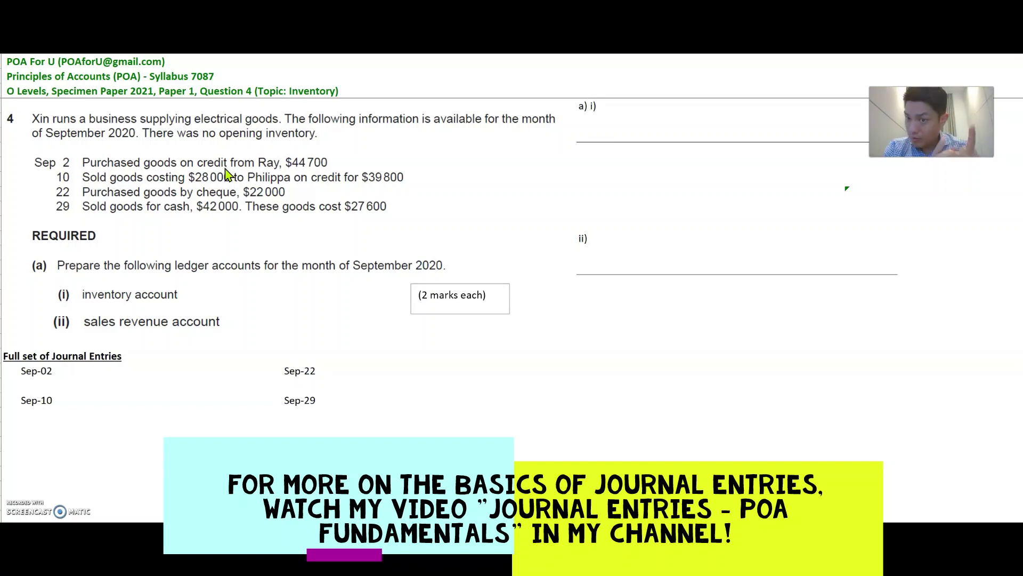
# Record Sep-02: debit Inventory and credit Trade Payables for 44,700
pyautogui.click(73, 368)
pyautogui.hotkey('shift', 'Right')
pyautogui.hotkey('shift', 'Right')
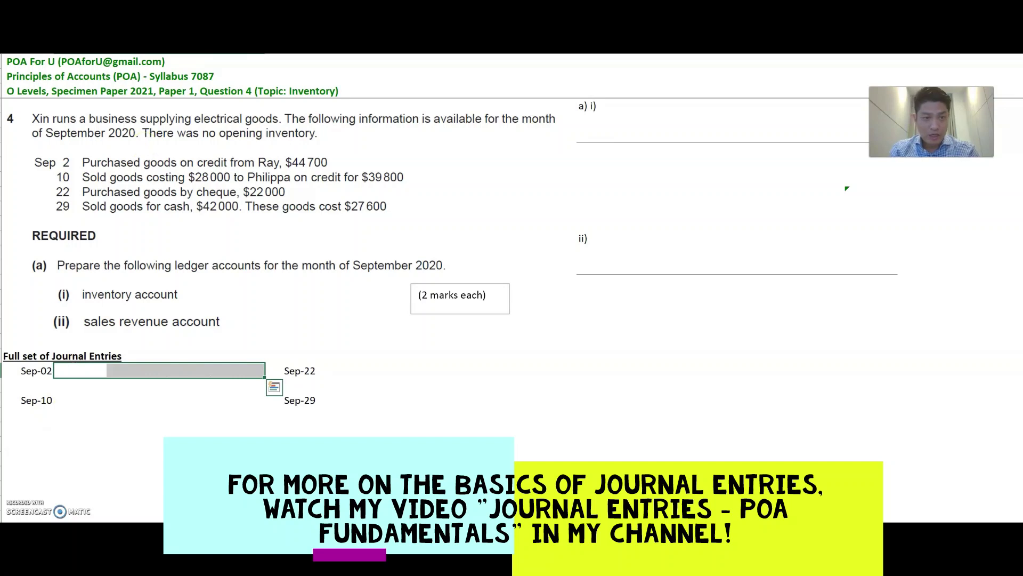
pyautogui.write('Dr Inventory\t\t44,700')
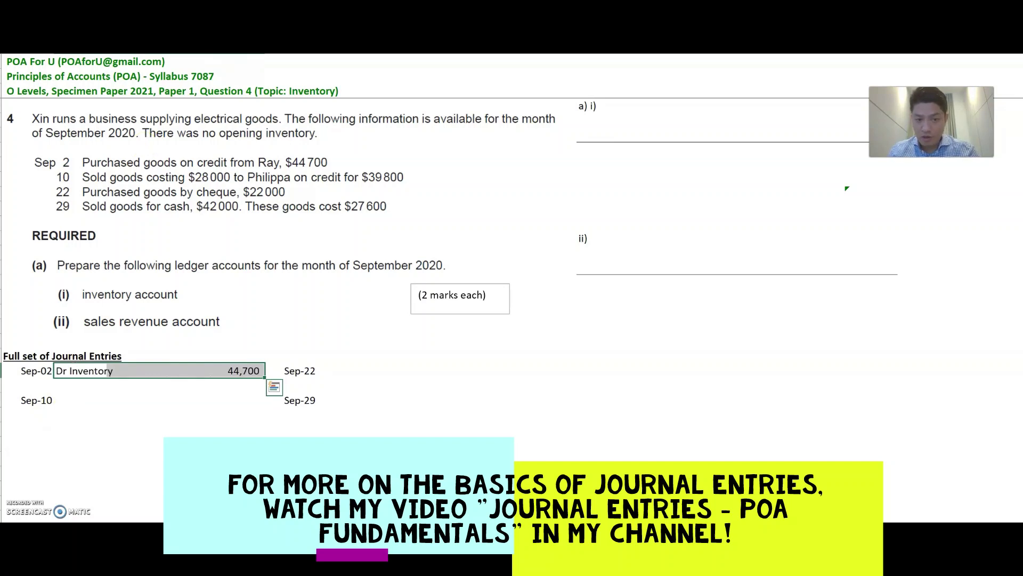
pyautogui.press('Down')
pyautogui.hotkey('shift', 'Right')
pyautogui.hotkey('shift', 'Right')
pyautogui.hotkey('shift', 'Right')
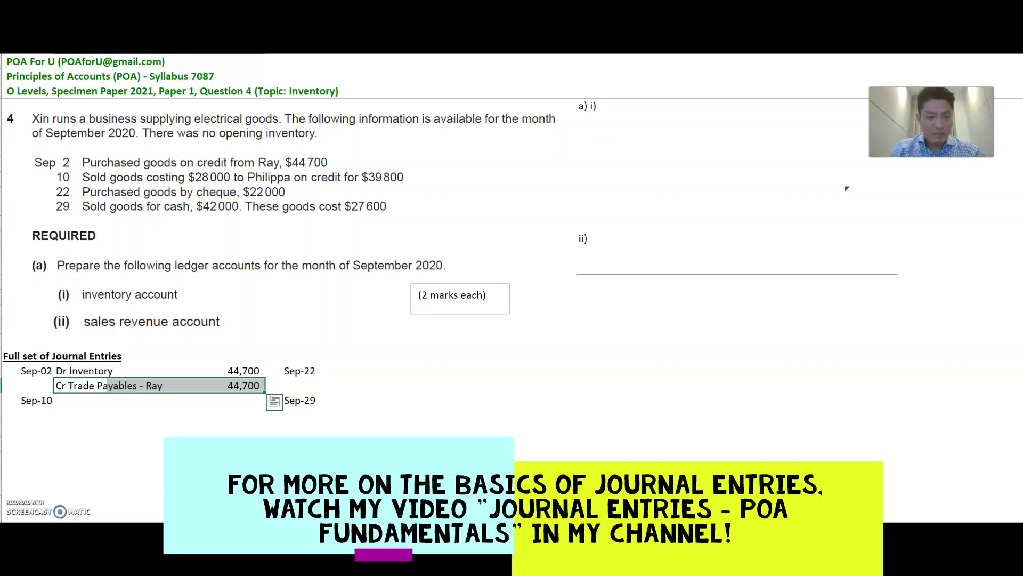
pyautogui.click(75, 400)
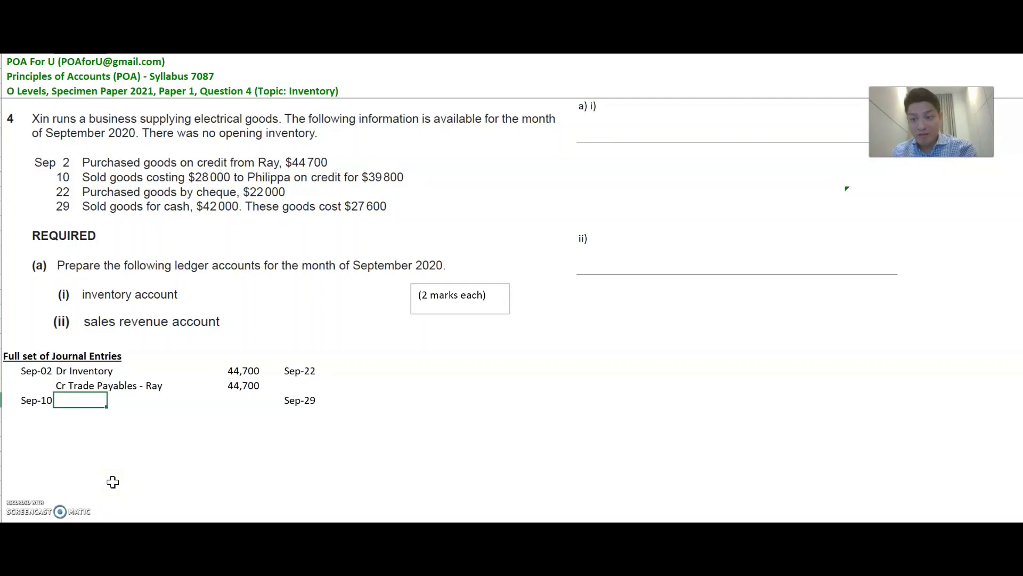
# Enter Sep-10: Trade receivables/Sales revenues 39,800, then Cost of sales/Inventory 28,000
pyautogui.hotkey('shift', 'Right')
pyautogui.hotkey('shift', 'Right')
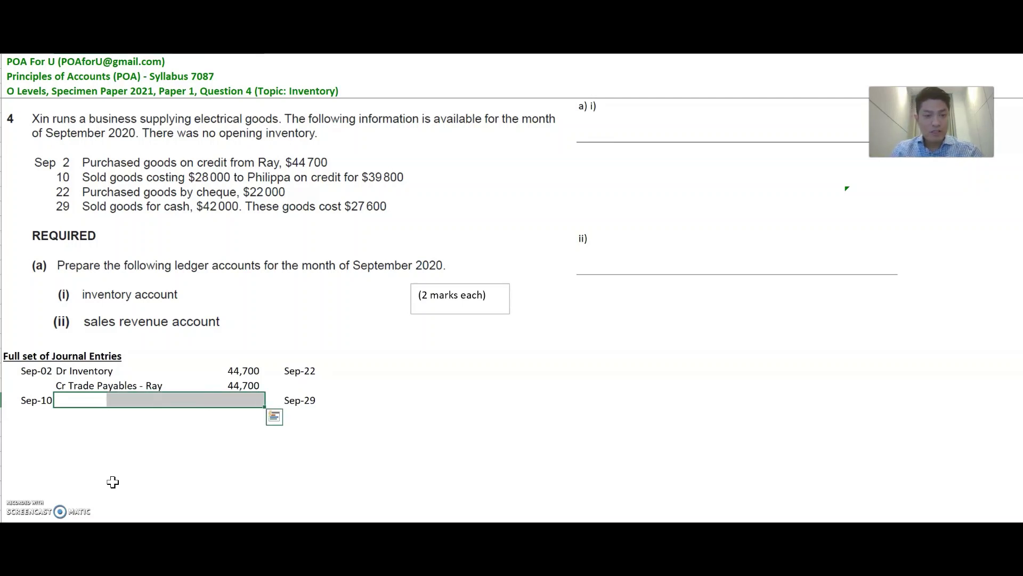
pyautogui.write("Dr Trade rec'bles - Philippa\t\t39,800")
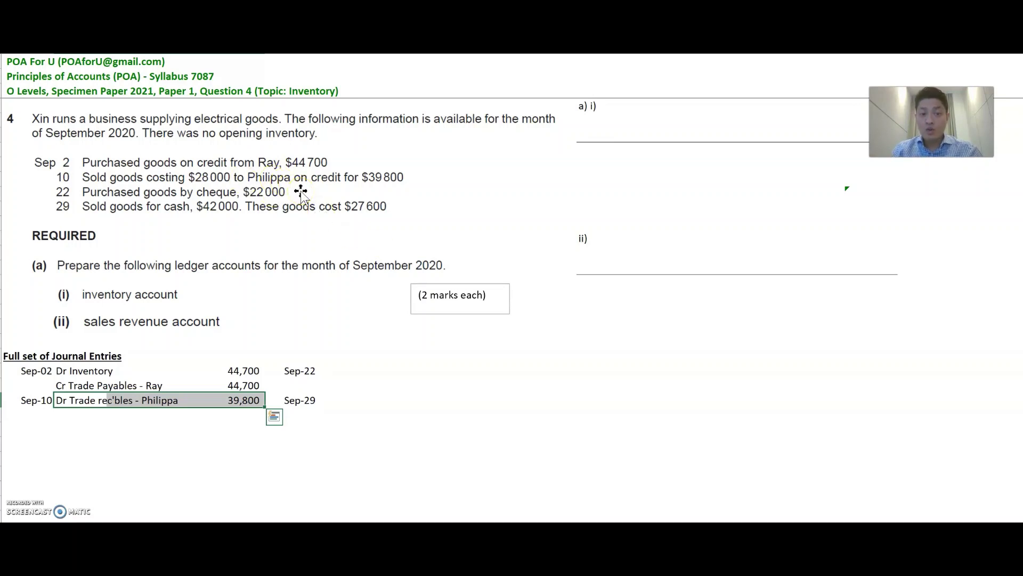
pyautogui.click(336, 192)
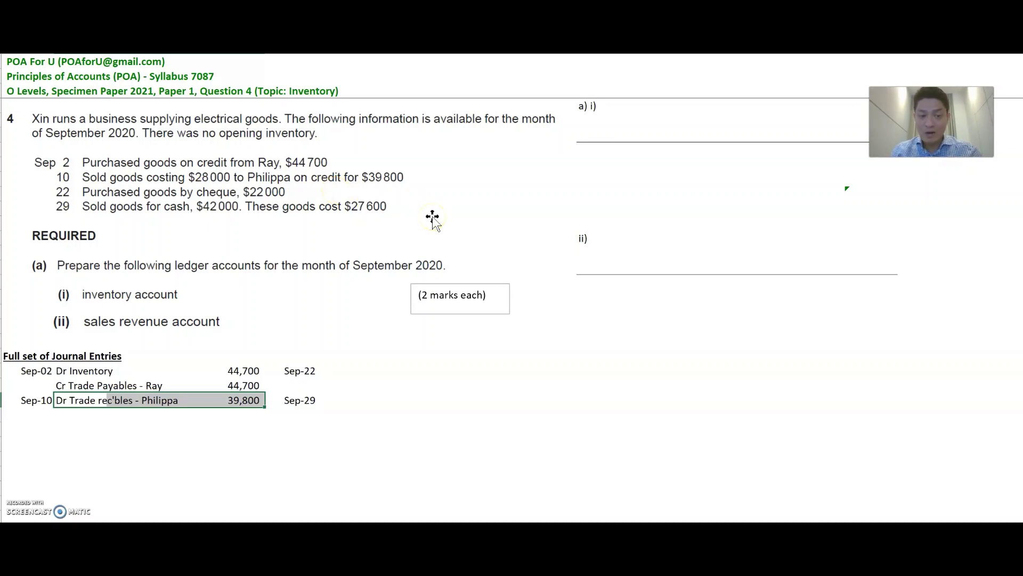
pyautogui.hotkey('ctrl', 'v')
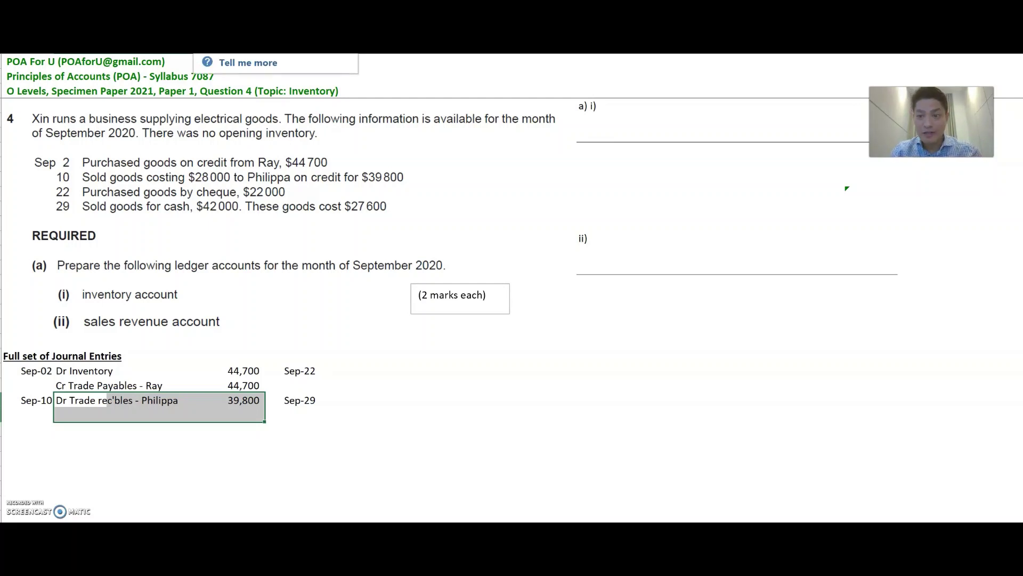
pyautogui.write('Cr Sales revenues\t39,800')
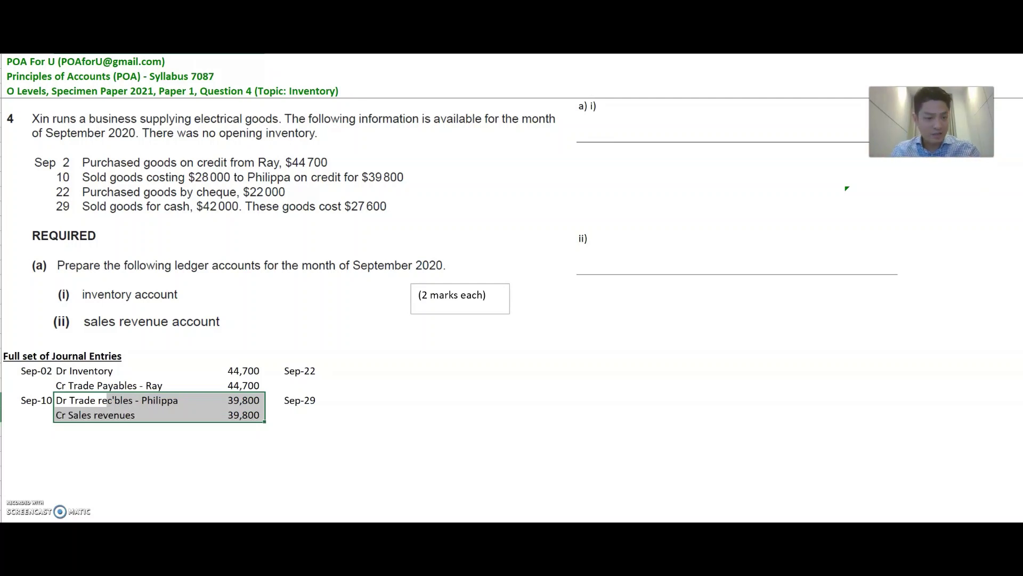
pyautogui.click(80, 430)
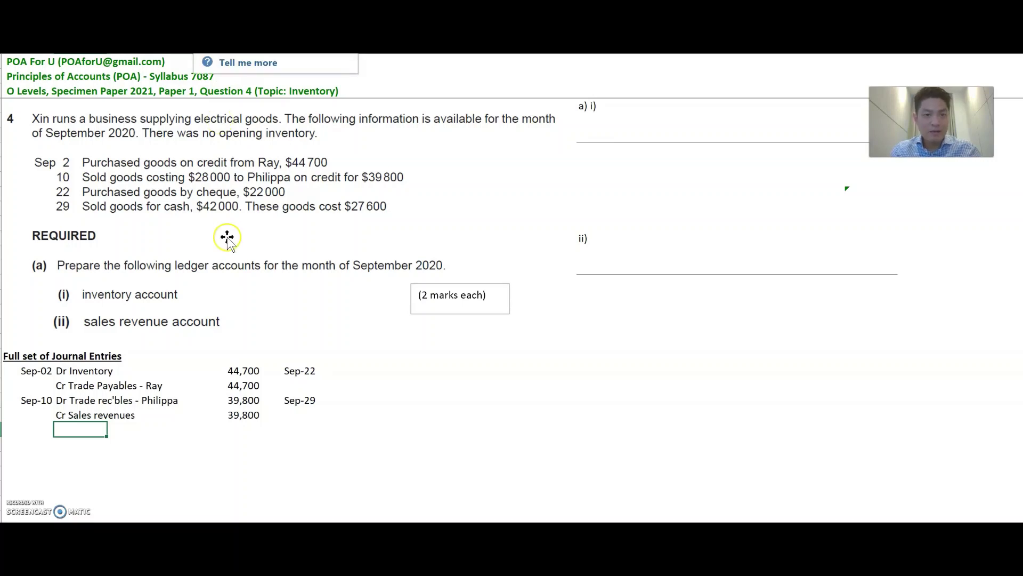
pyautogui.hotkey('ctrl', 'v')
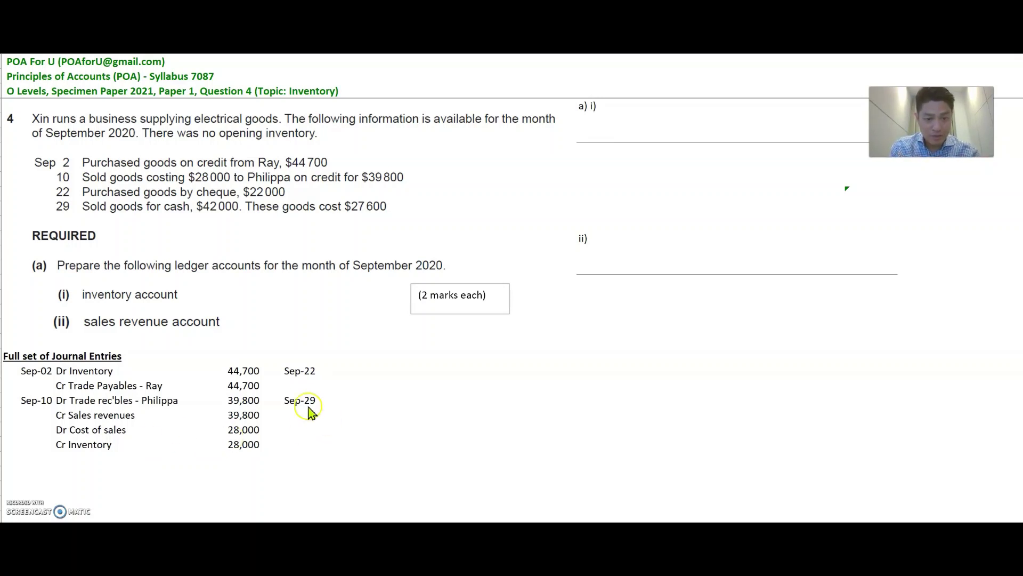
# Enter Sep-22: debit Inventory and credit Cash at Bank, 22,000 each
pyautogui.hotkey('ctrl', 'z')
pyautogui.click(348, 366)
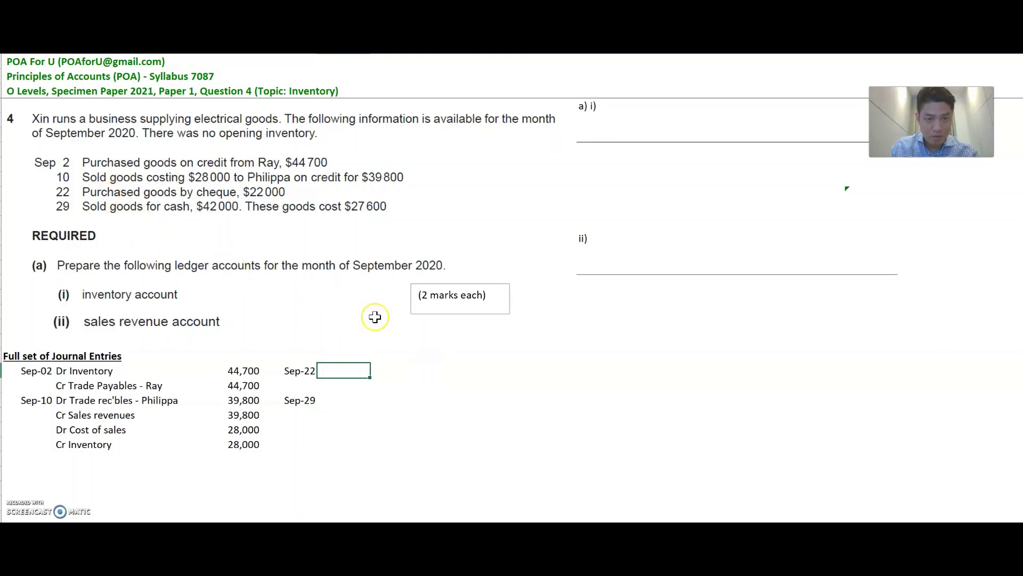
pyautogui.hotkey('shift', 'Right')
pyautogui.hotkey('shift', 'Right')
pyautogui.hotkey('shift', 'Right')
pyautogui.hotkey('shift', 'Right')
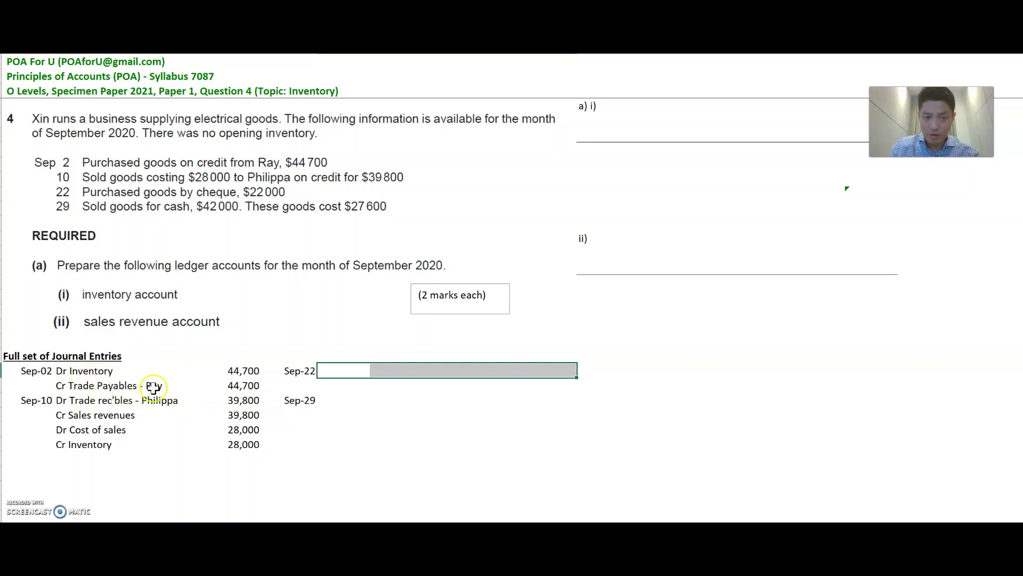
pyautogui.hotkey('shift', 'Down')
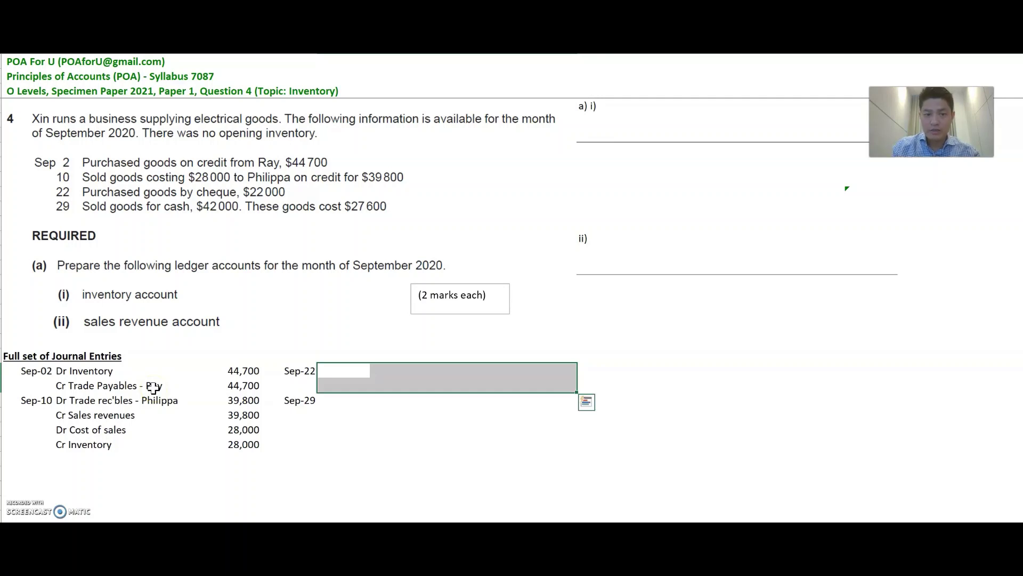
pyautogui.write('Dr Inventory\t22,000 Cr Cash at Bank\t22,000')
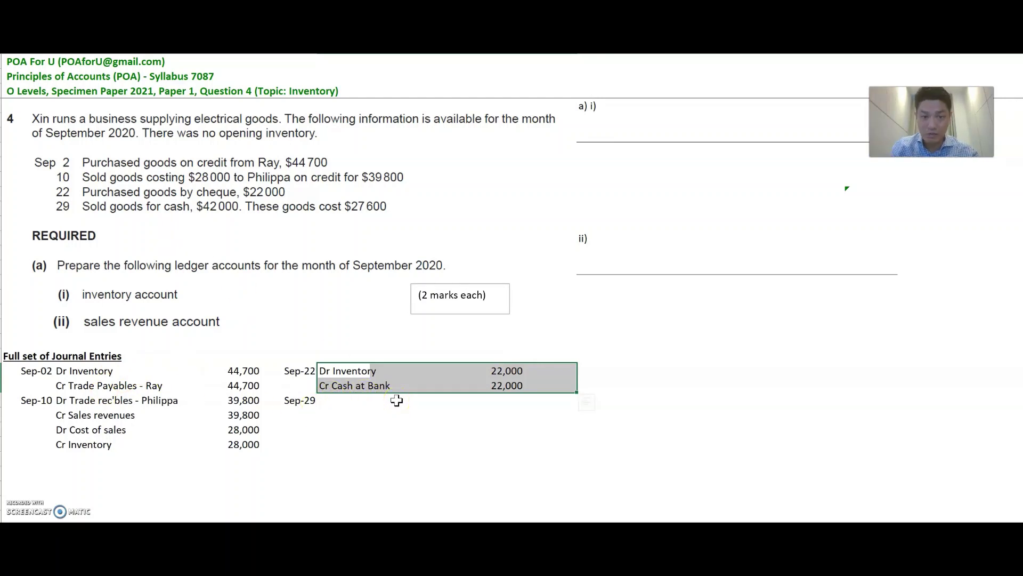
pyautogui.click(329, 405)
pyautogui.hotkey('shift', 'Right')
pyautogui.hotkey('shift', 'Right')
pyautogui.hotkey('shift', 'Right')
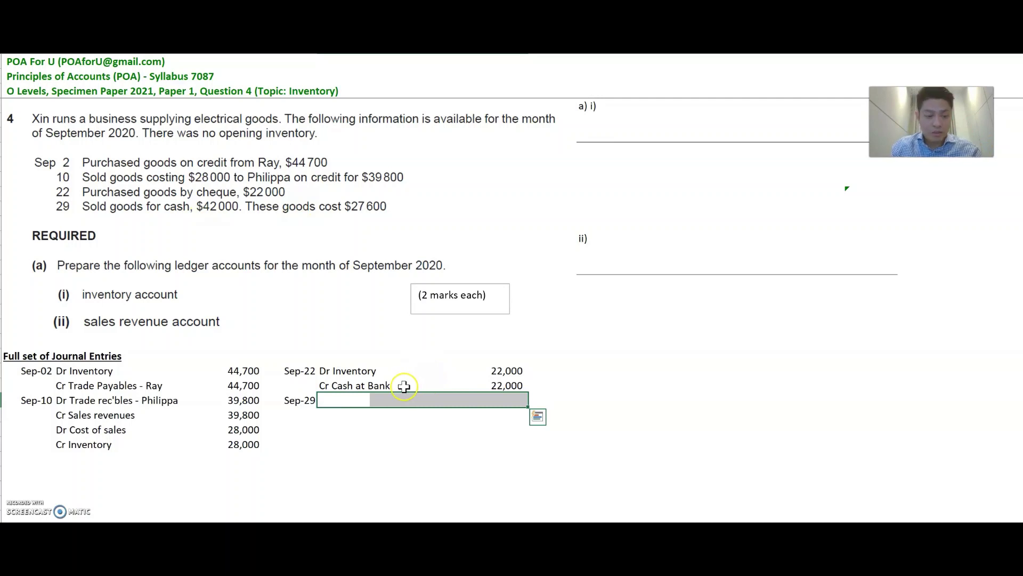
# Paste the four Sep-29 lines: Cash in hand/Sales revenues 42,000, Cost of sales/Inventory 27,600
pyautogui.hotkey('shift', 'Down')
pyautogui.hotkey('shift', 'Down')
pyautogui.hotkey('shift', 'Down')
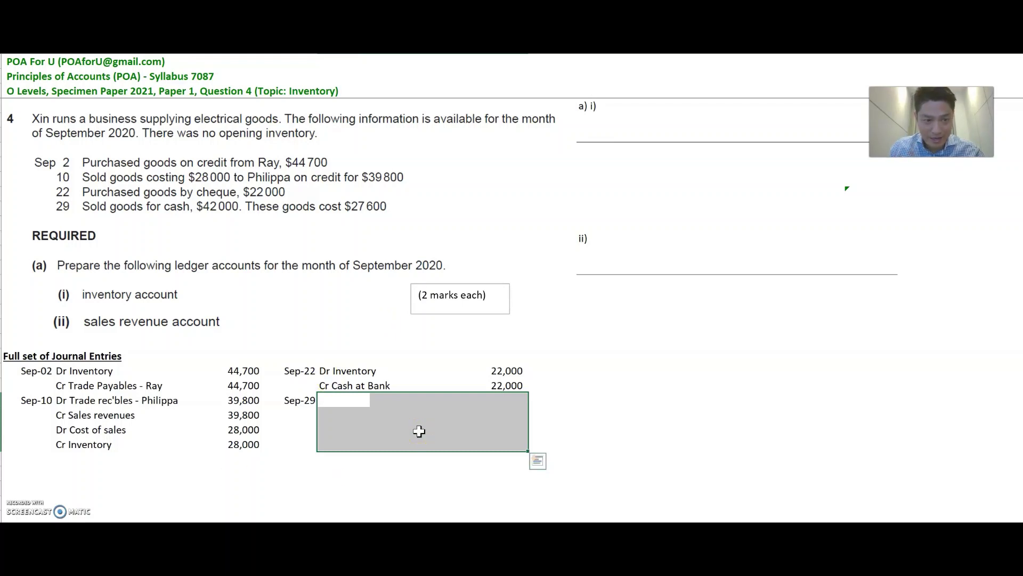
pyautogui.write('Dr Cash in hand\t42,000 Cr Sales revenues\t42,000 Dr Cost of sales\t27,600 Cr Inventory\t27,600')
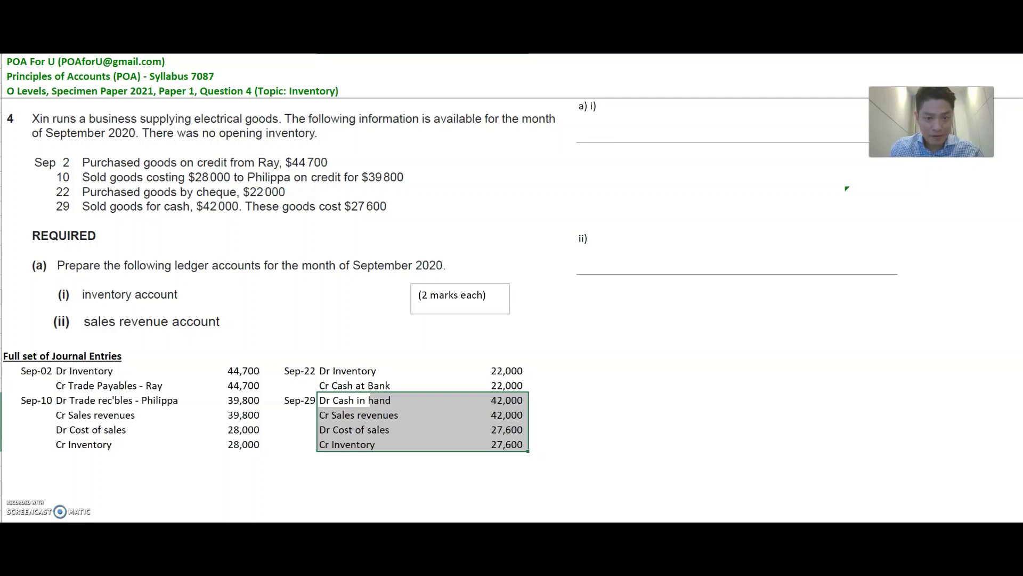
pyautogui.click(262, 443)
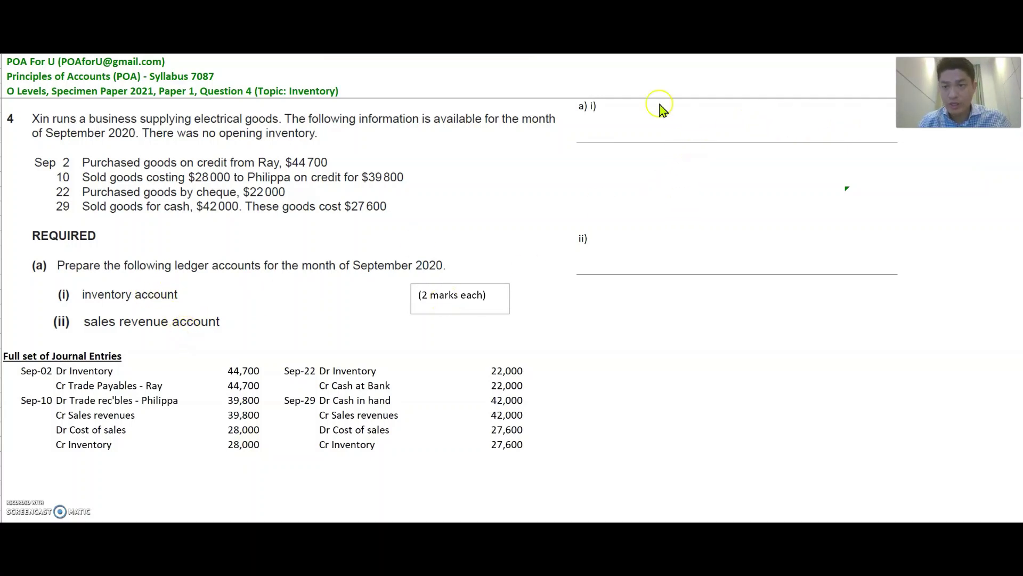
# Paste the ledger table with its Sep-02 row and title it Inventory Account
pyautogui.click(632, 111)
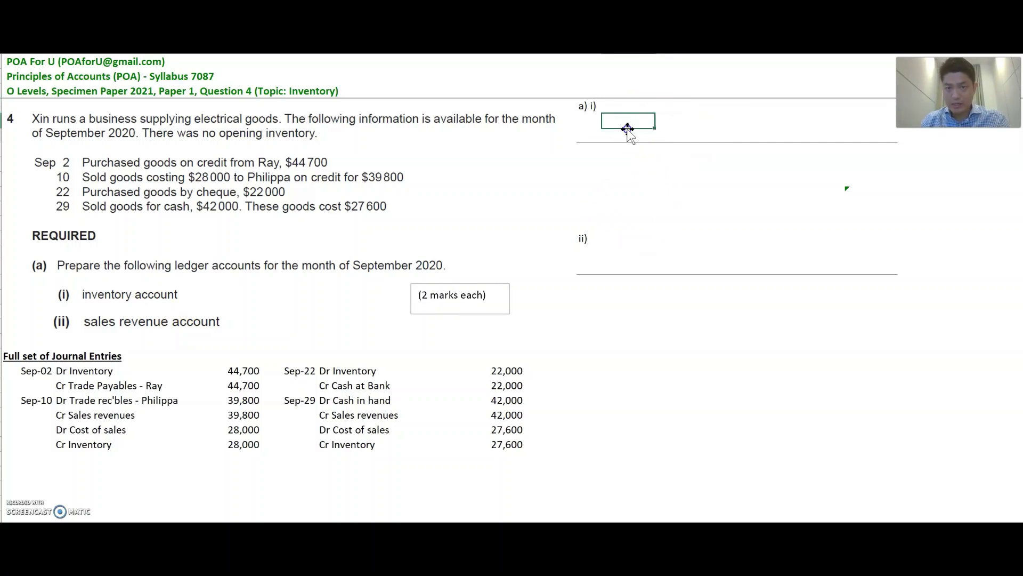
pyautogui.click(627, 130)
pyautogui.hotkey('shift', 'Right')
pyautogui.hotkey('shift', 'Right')
pyautogui.hotkey('shift', 'Right')
pyautogui.hotkey('shift', 'Right')
pyautogui.hotkey('shift', 'Right')
pyautogui.hotkey('shift', 'Down')
pyautogui.hotkey('shift', 'Down')
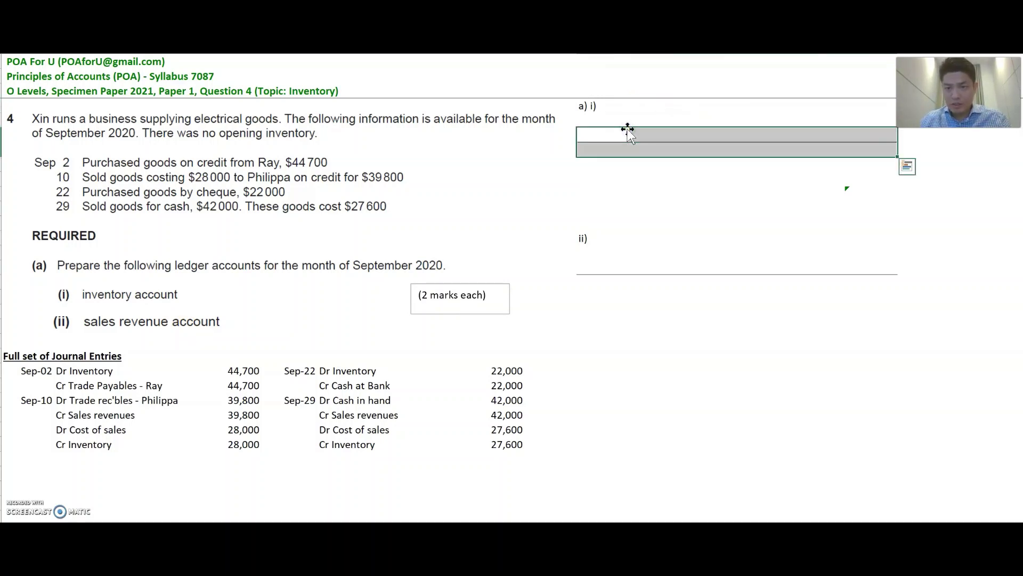
pyautogui.hotkey('shift', 'Right')
pyautogui.write('Date\tParticulars\tDebit $\tCredit $\tBalance $ 2020 Sep-02\tTrade Payables - Ray\t44,700\t\t44,700\tDr')
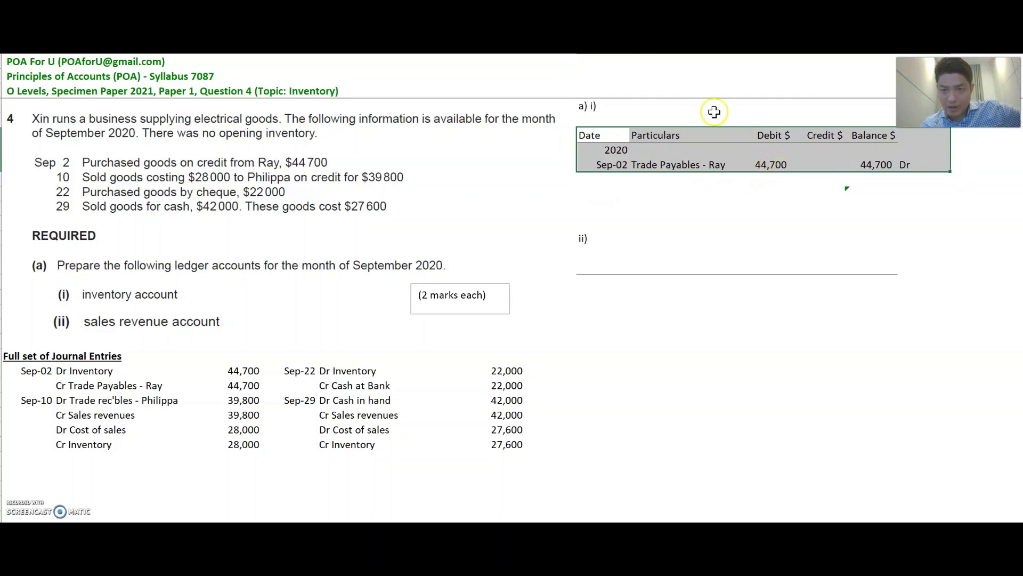
pyautogui.click(691, 109)
pyautogui.click(658, 118)
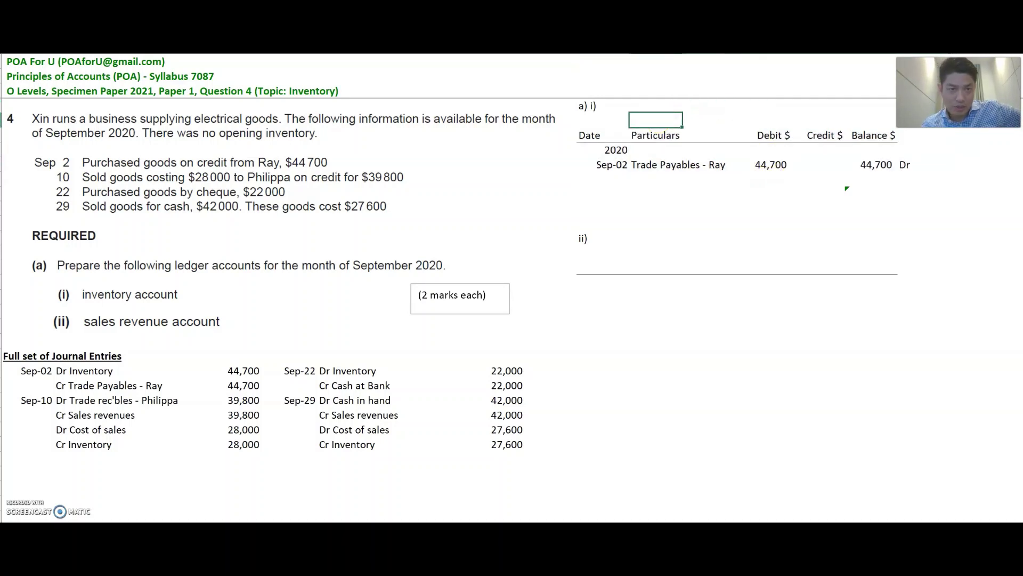
pyautogui.write('Inventory Account')
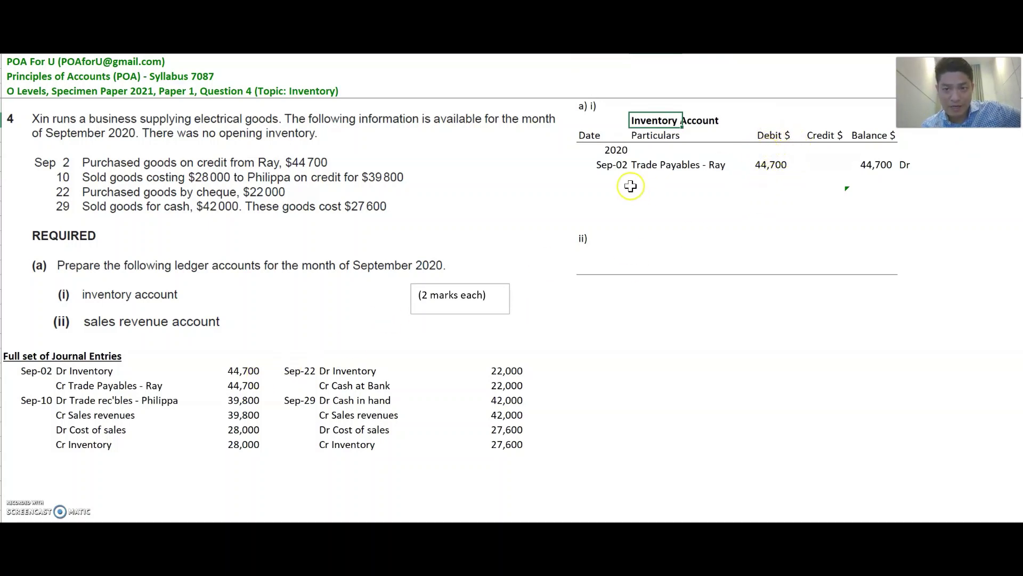
# Start a new Inventory Account row below Sep-02 dated 10/9
pyautogui.click(641, 165)
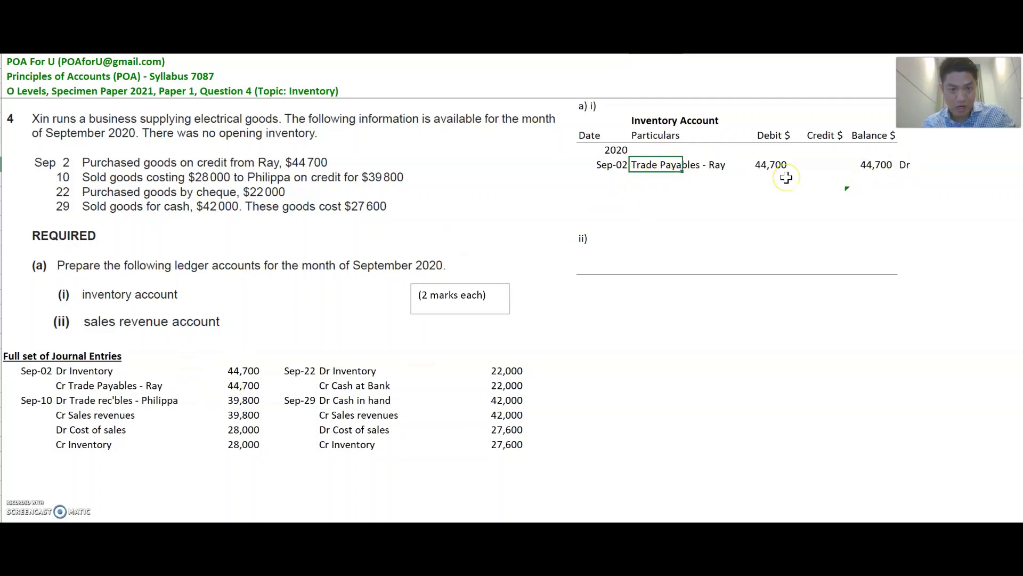
pyautogui.press('Down')
pyautogui.press('Left')
pyautogui.hotkey('shift', 'Right')
pyautogui.hotkey('shift', 'Right')
pyautogui.hotkey('shift', 'Right')
pyautogui.hotkey('shift', 'Right')
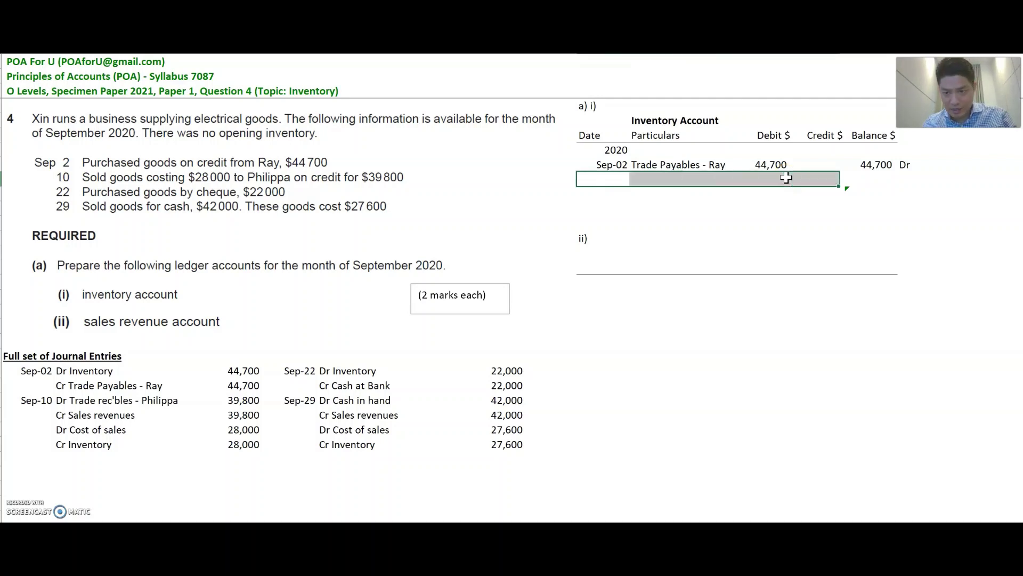
pyautogui.hotkey('shift', 'Right')
pyautogui.hotkey('shift', 'Right')
pyautogui.press('Left')
pyautogui.press('Right')
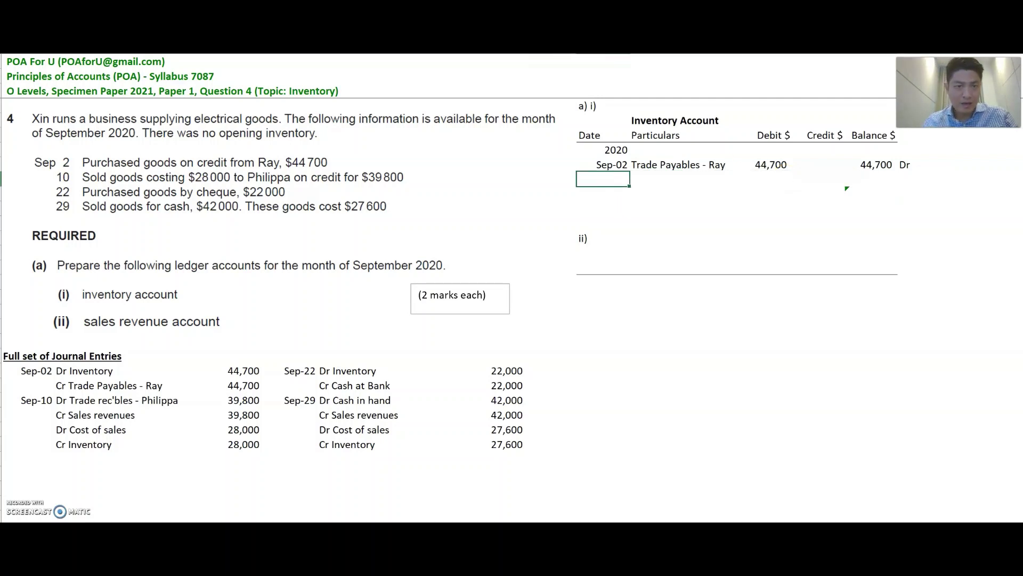
pyautogui.write('10/9')
pyautogui.press('Tab')
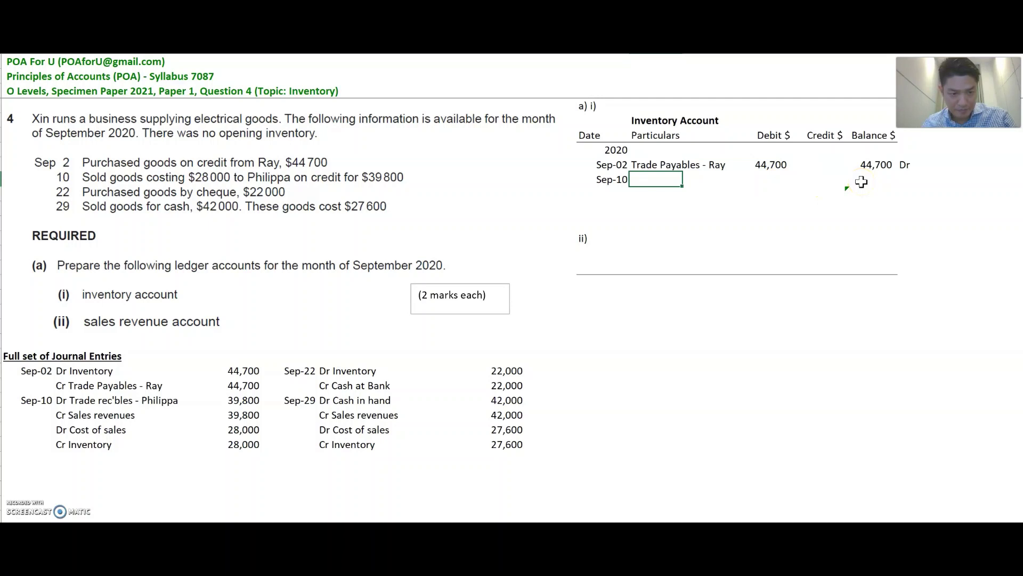
# Complete the Sep-10 row: Cost of sales credit 28,000 with its running balance
pyautogui.moveTo(244, 401); pyautogui.dragTo(85, 441)
pyautogui.click(86, 451)
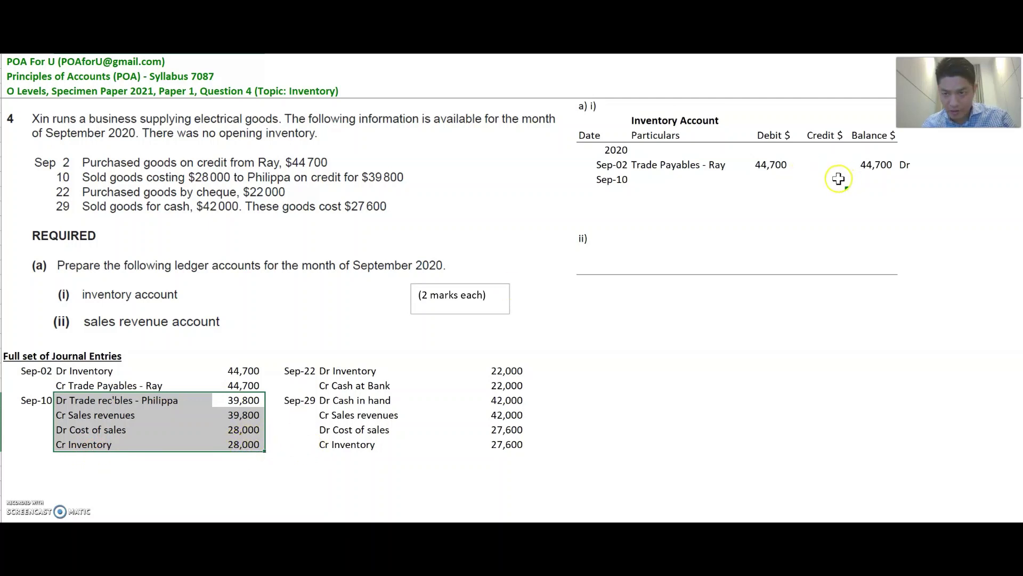
pyautogui.click(834, 178)
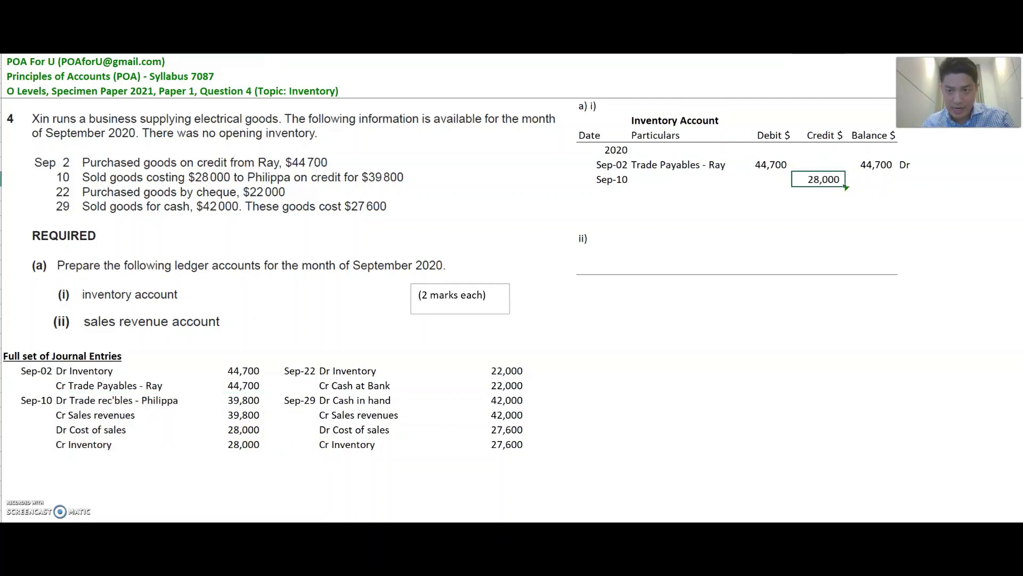
pyautogui.press('Left')
pyautogui.press('Left')
pyautogui.press('Left')
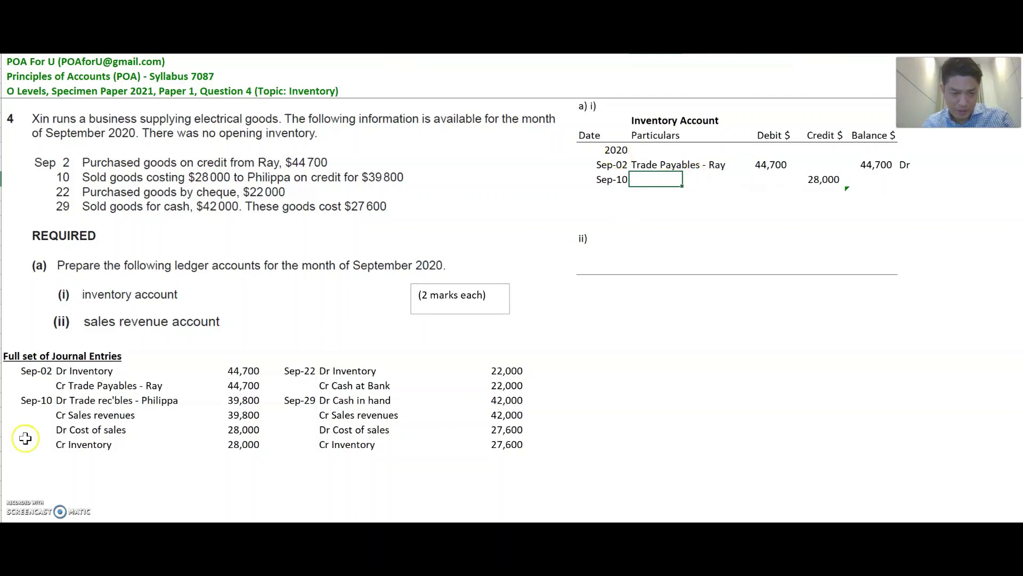
pyautogui.moveTo(69, 429); pyautogui.dragTo(234, 440)
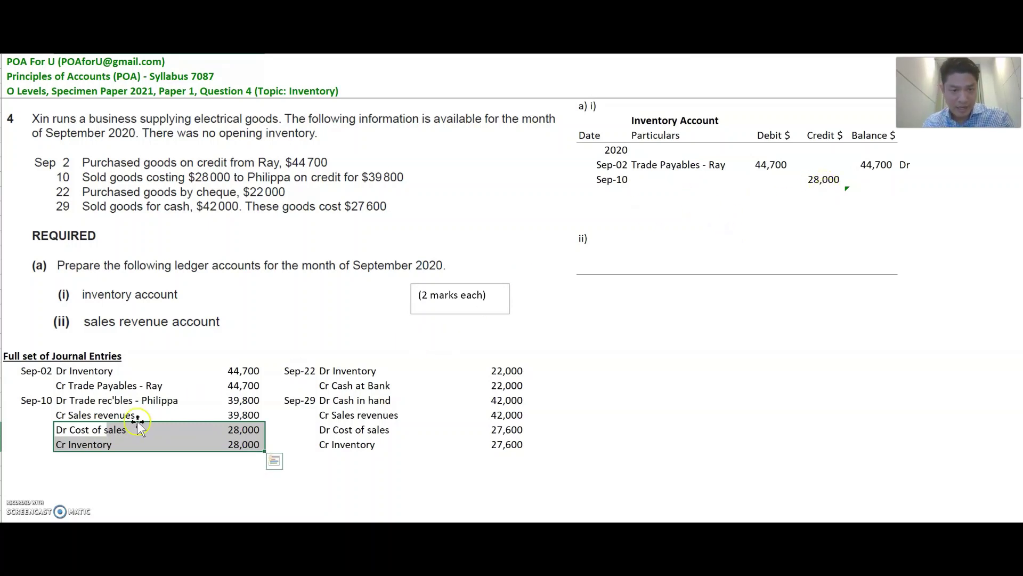
pyautogui.click(637, 181)
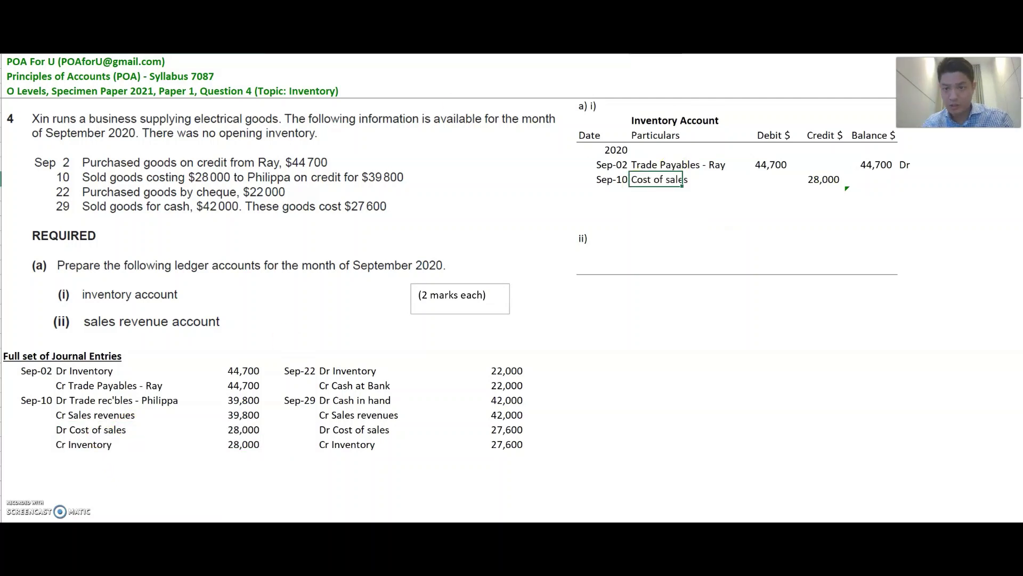
pyautogui.click(867, 181)
pyautogui.hotkey('shift', 'Right')
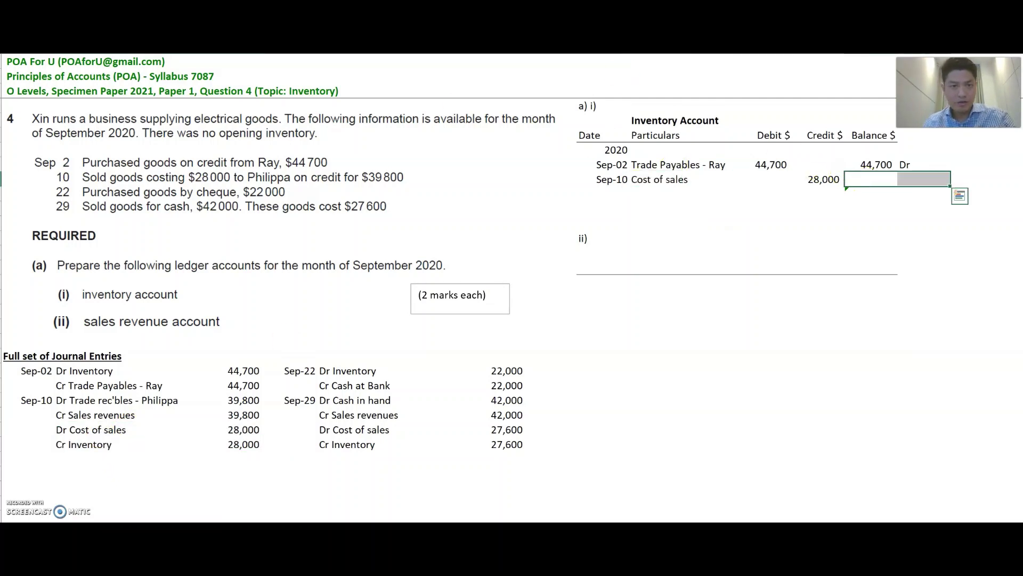
pyautogui.press('Down')
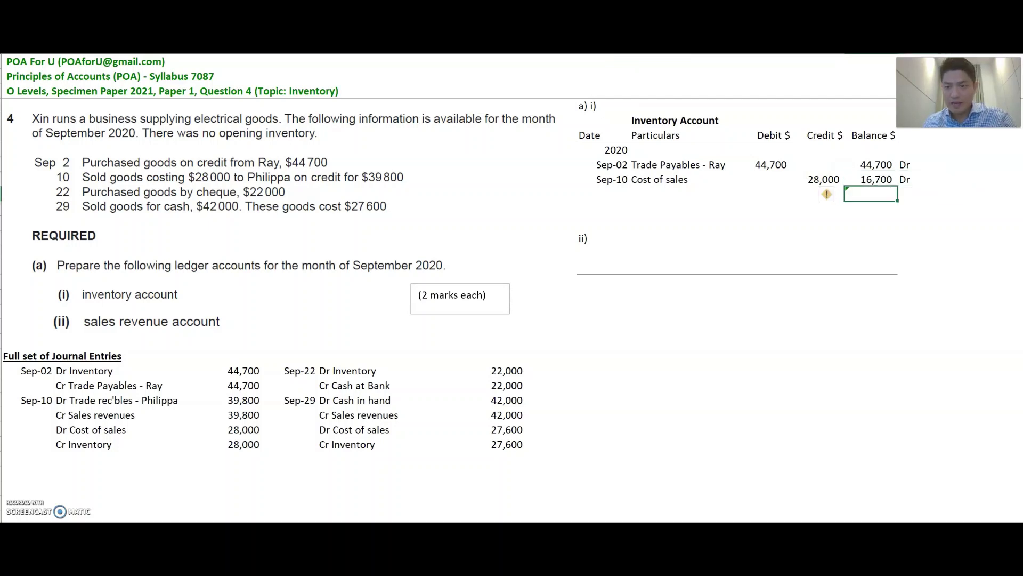
pyautogui.press('Left')
pyautogui.press('Left')
pyautogui.press('Left')
pyautogui.press('Left')
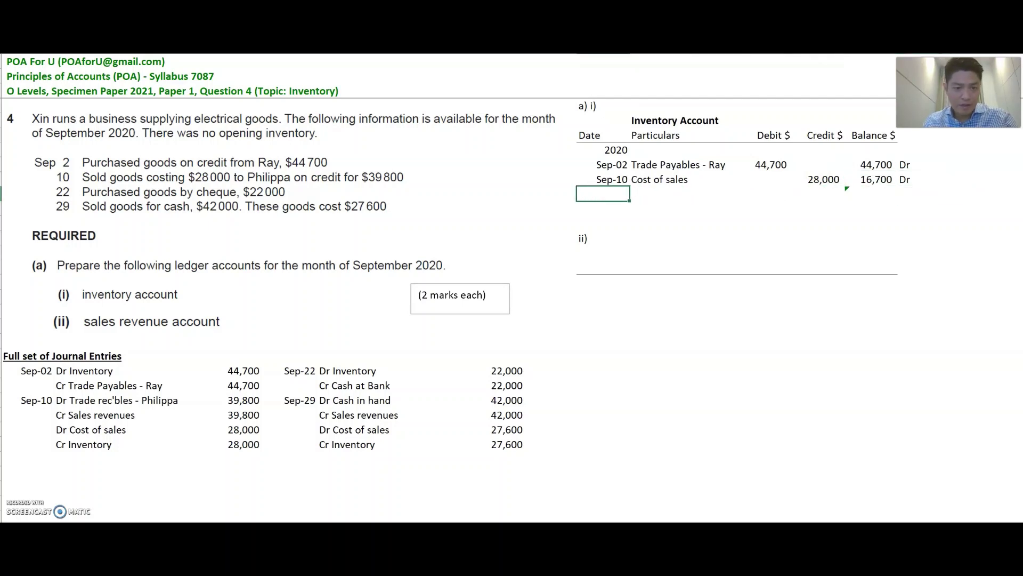
# Add the Sep-22 Cash at bank row with its running balance
pyautogui.click(656, 194)
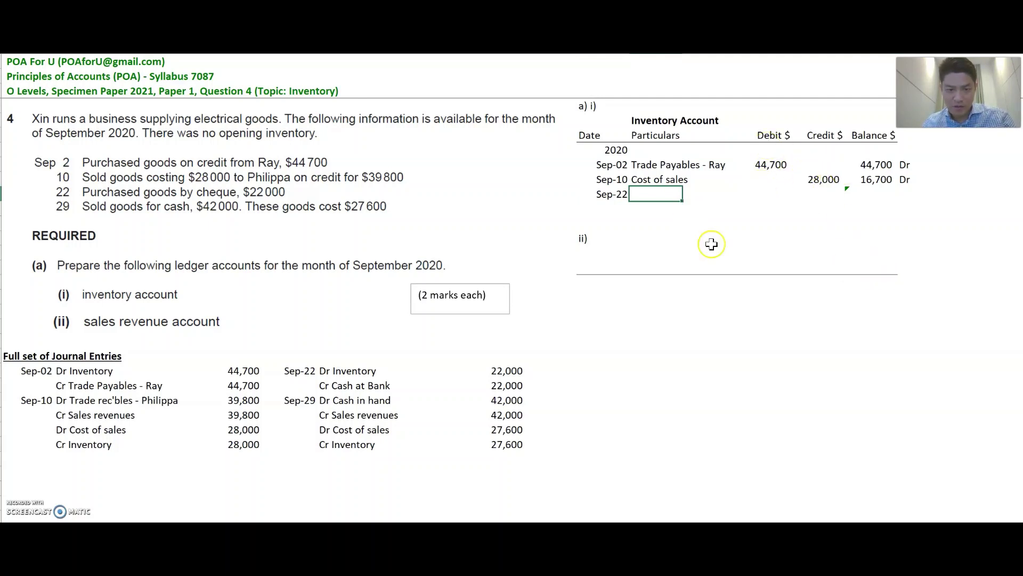
pyautogui.click(771, 194)
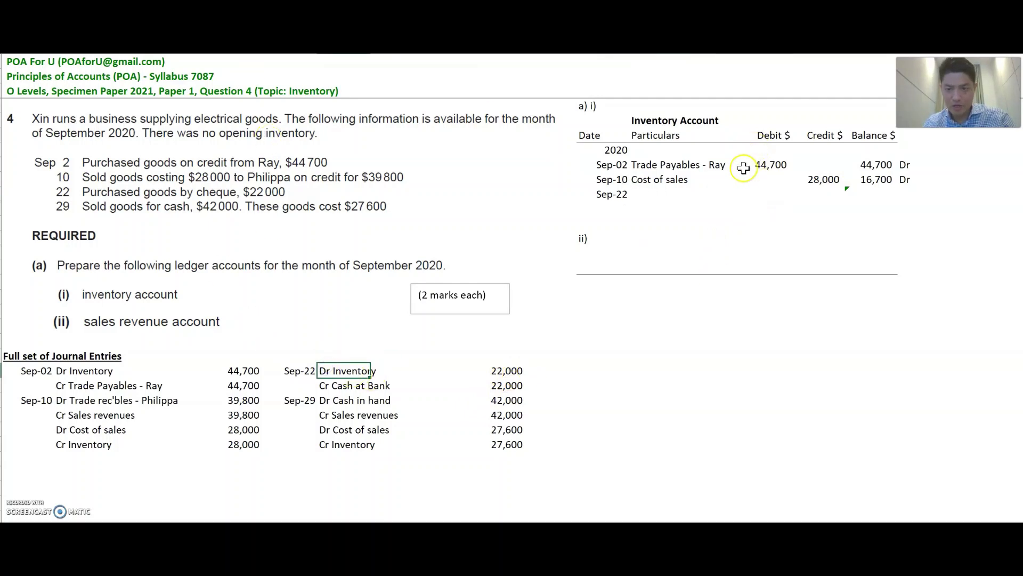
pyautogui.click(771, 181)
pyautogui.click(772, 195)
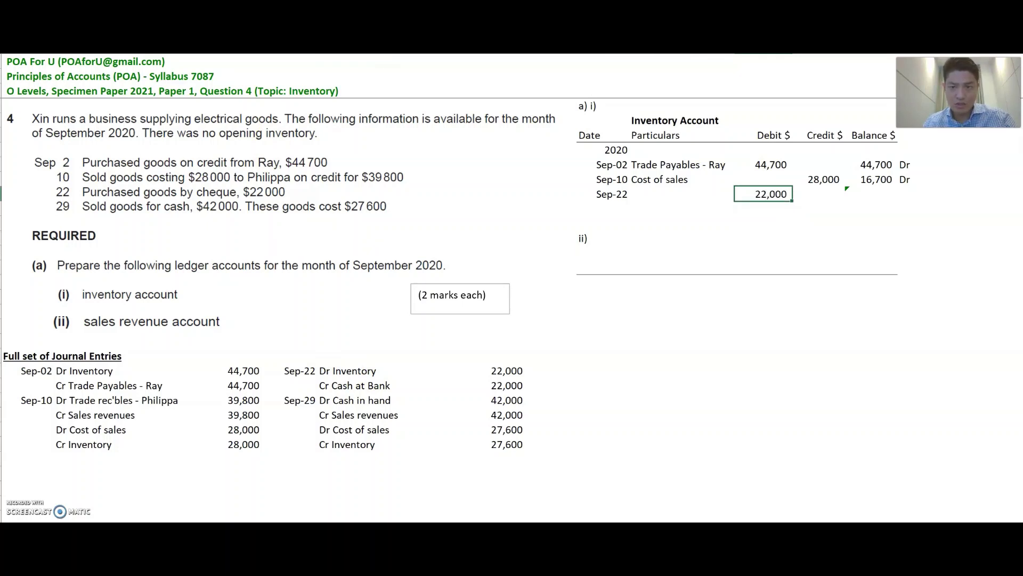
pyautogui.click(655, 194)
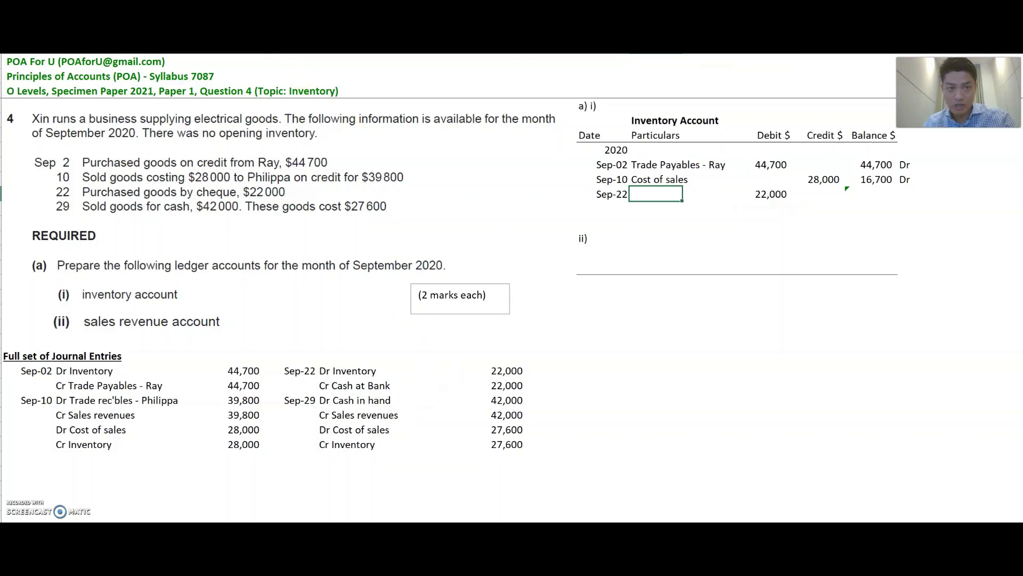
pyautogui.press('Tab')
pyautogui.press('Tab')
pyautogui.press('Tab')
pyautogui.press('Tab')
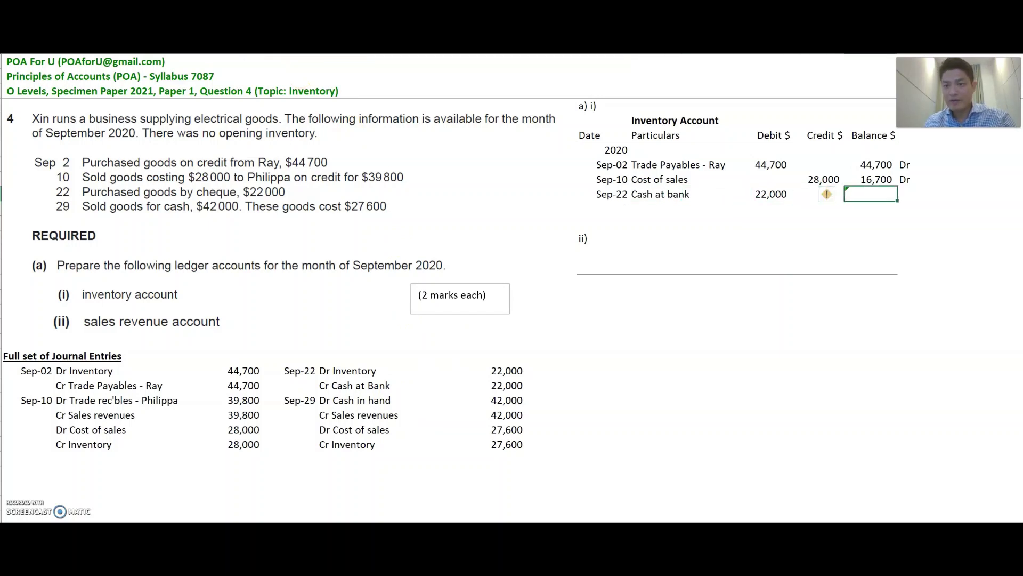
pyautogui.hotkey('ctrl', 'v')
# Add the Sep-29 Cost of sales row below Sep-22
pyautogui.press('Down')
pyautogui.press('Left')
pyautogui.press('Left')
pyautogui.press('Left')
pyautogui.press('Left')
pyautogui.press('Left')
pyautogui.hotkey('shift', 'Right')
pyautogui.hotkey('shift', 'Right')
pyautogui.hotkey('shift', 'Right')
pyautogui.hotkey('shift', 'Right')
pyautogui.hotkey('shift', 'Right')
pyautogui.hotkey('shift', 'Right')
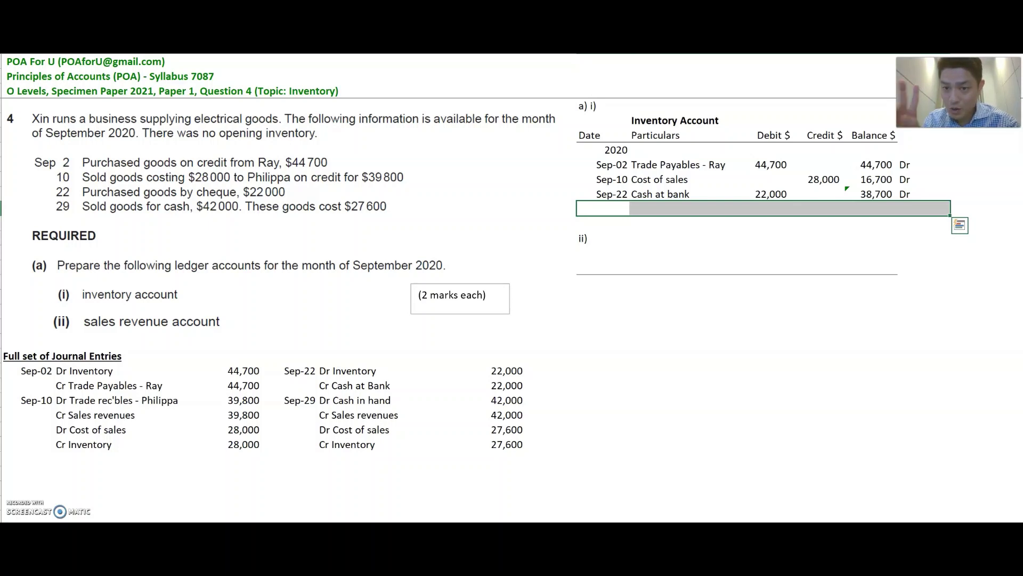
pyautogui.press('F4')
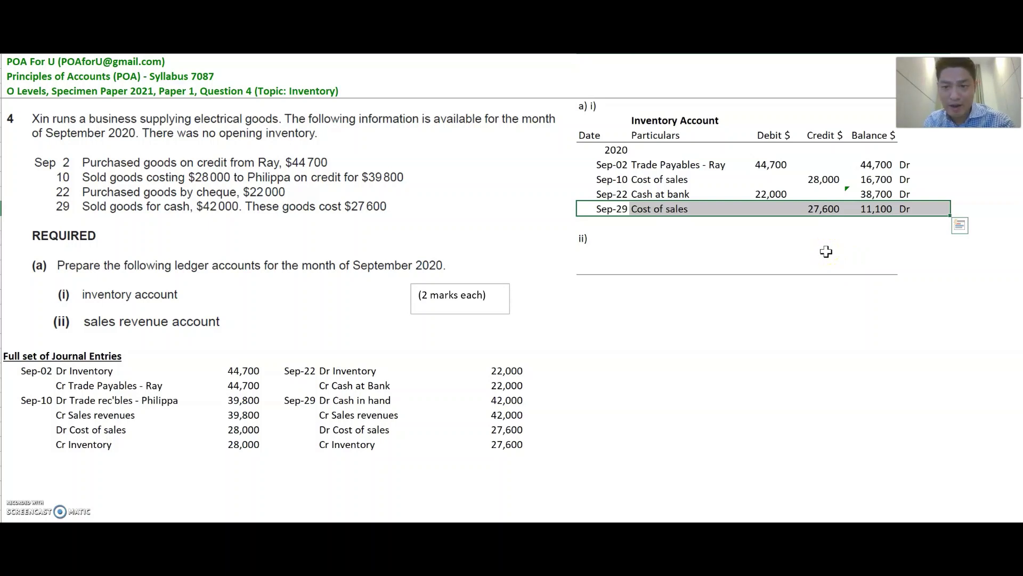
# Add the Oct-01 Balance b/d row showing 11,100 Dr
pyautogui.click(617, 225)
pyautogui.hotkey('shift', 'Right')
pyautogui.hotkey('shift', 'Right')
pyautogui.hotkey('shift', 'Right')
pyautogui.hotkey('shift', 'Right')
pyautogui.hotkey('shift', 'Right')
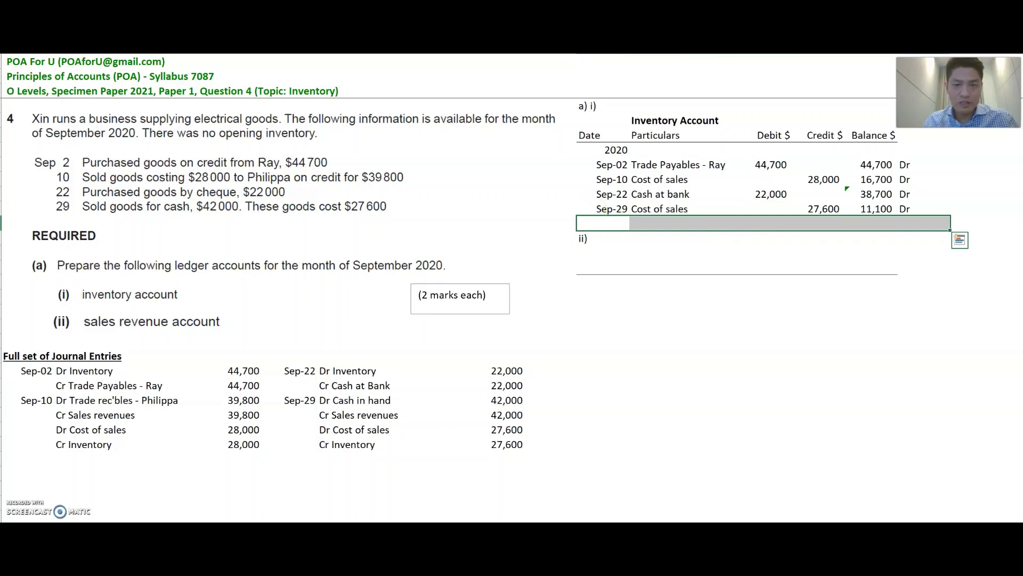
pyautogui.write('Oct-01\tBalance b/d\t\t\t11,100\tDr')
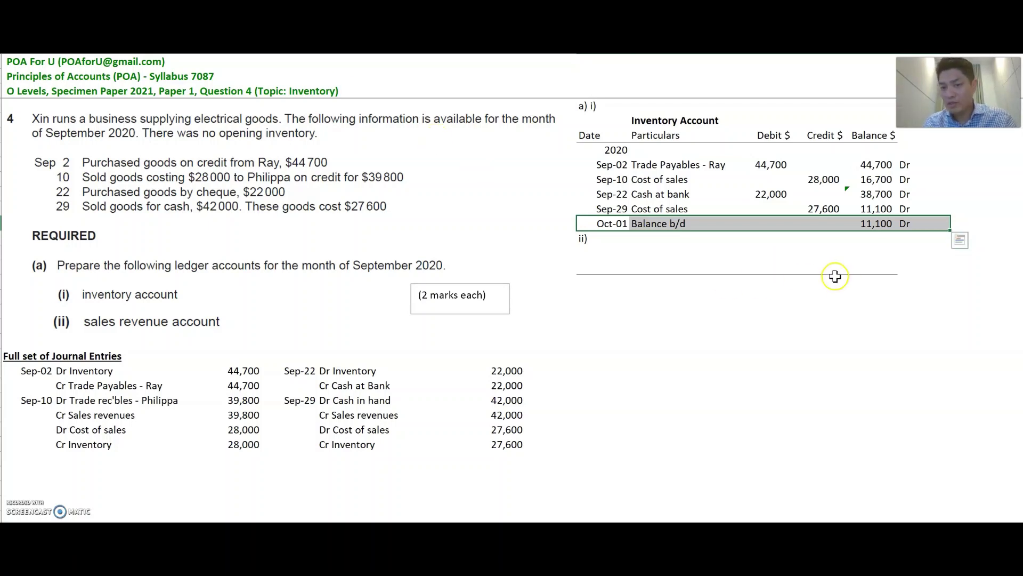
pyautogui.click(619, 264)
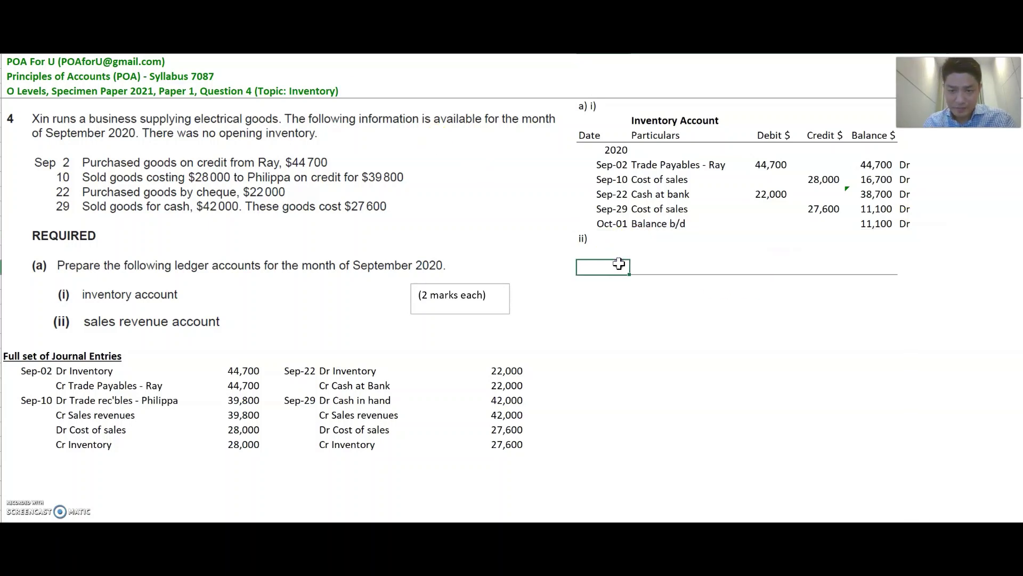
# Paste the Sales Revenues title and column headings, with 2020 as the first date
pyautogui.hotkey('shift', 'Right')
pyautogui.hotkey('shift', 'Right')
pyautogui.hotkey('shift', 'Right')
pyautogui.hotkey('shift', 'Right')
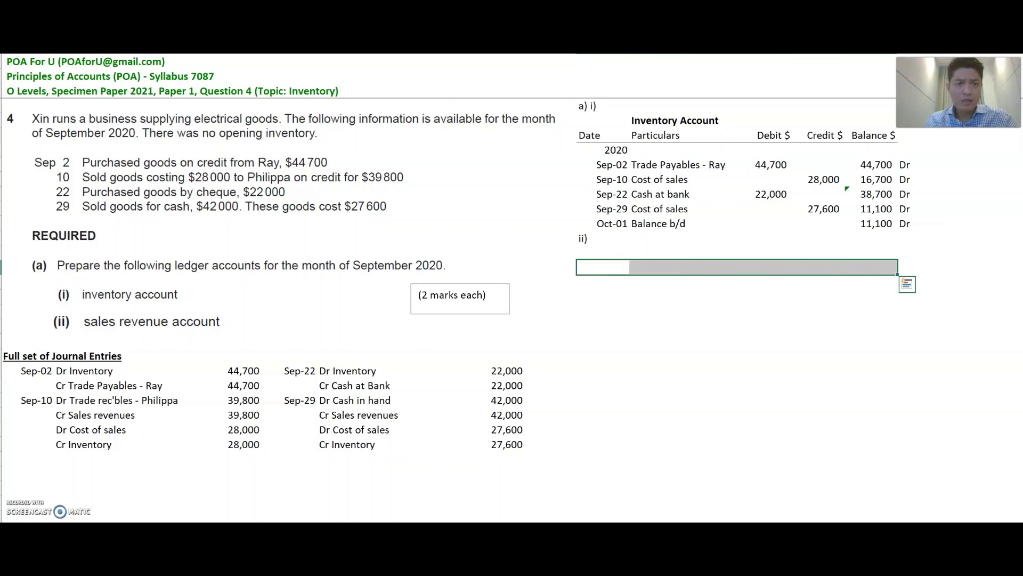
pyautogui.hotkey('shift', 'Up')
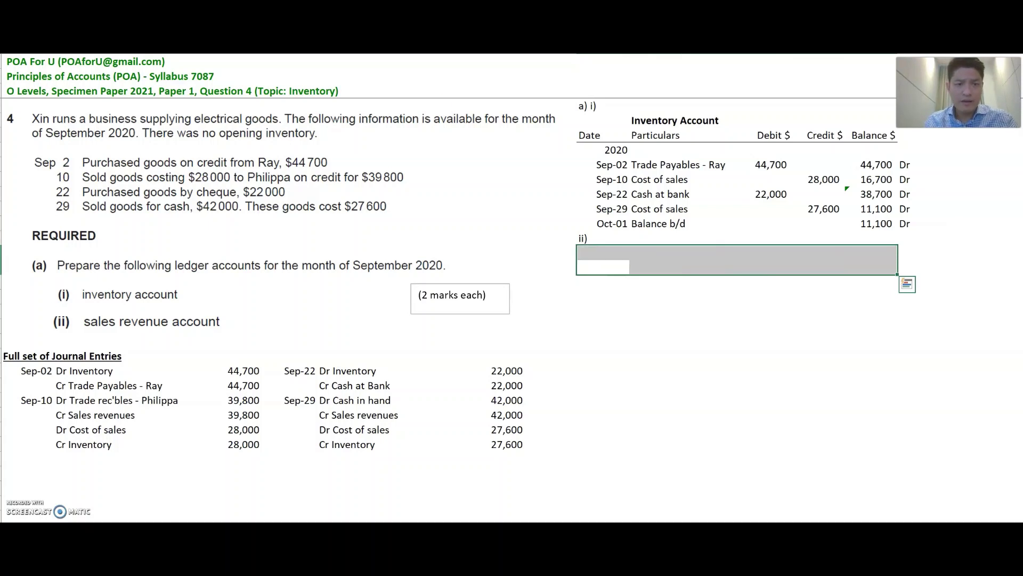
pyautogui.write('Sales Revenues\t\t\t Date\tParticulars\tDebit $\tCredit $\tBalance $')
pyautogui.press('Down')
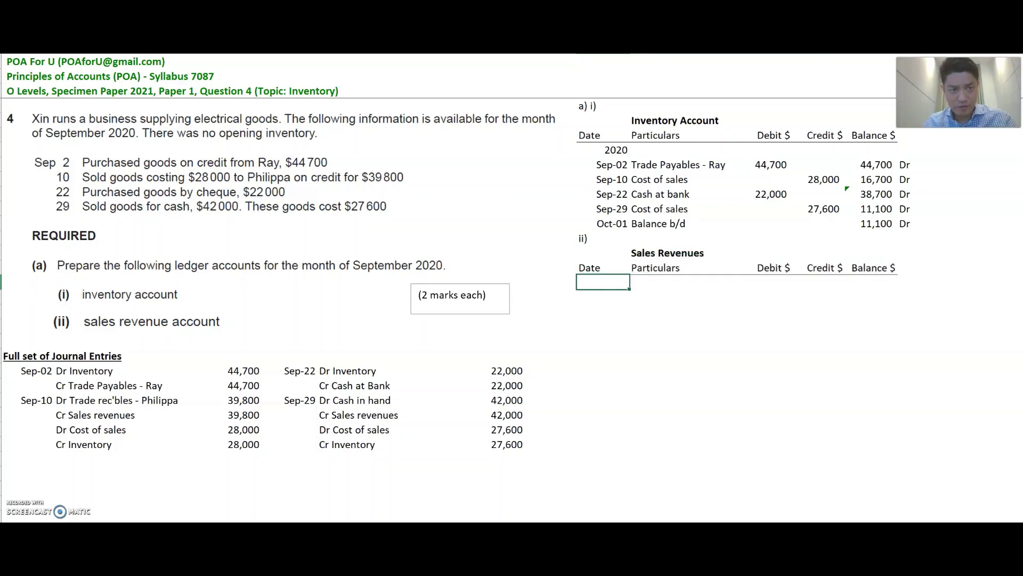
pyautogui.press('Return')
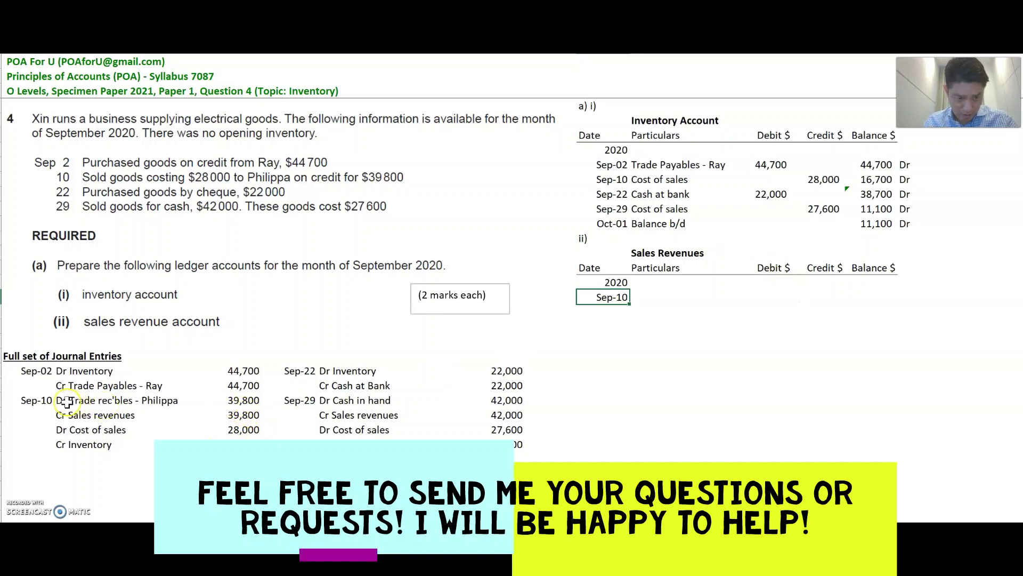
# Enter Sep-10 Trade rec'bles - Philippa, credit 39,800, balance 39,800 Cr
pyautogui.moveTo(63, 402); pyautogui.dragTo(256, 416)
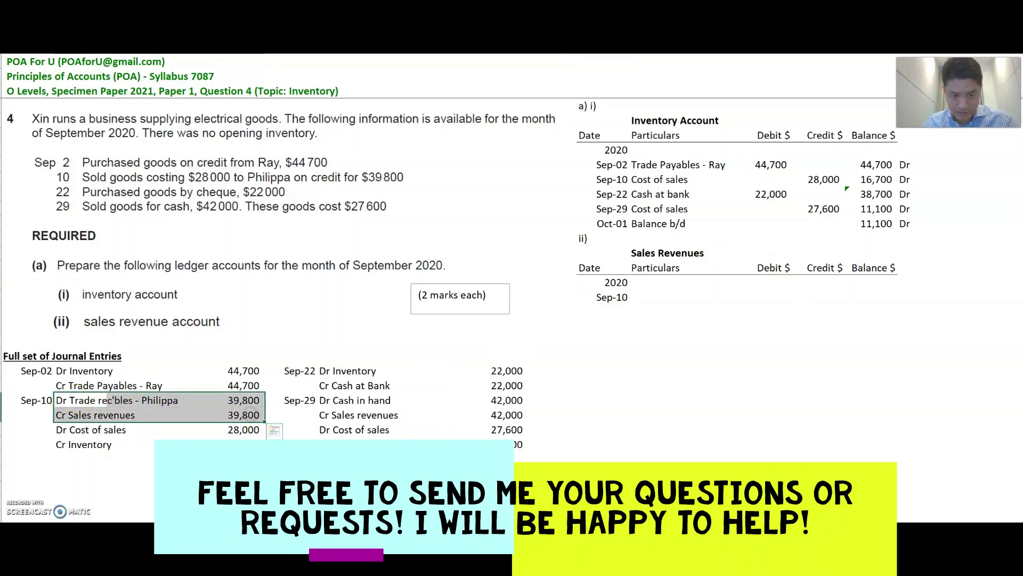
pyautogui.click(818, 297)
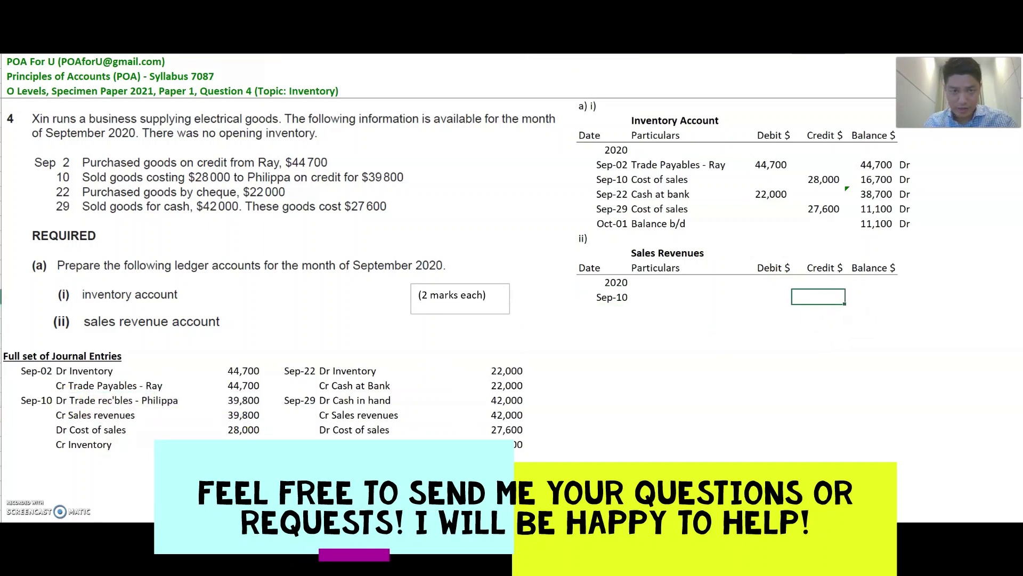
pyautogui.write('39800')
pyautogui.press('Left')
pyautogui.press('Left')
pyautogui.press('Left')
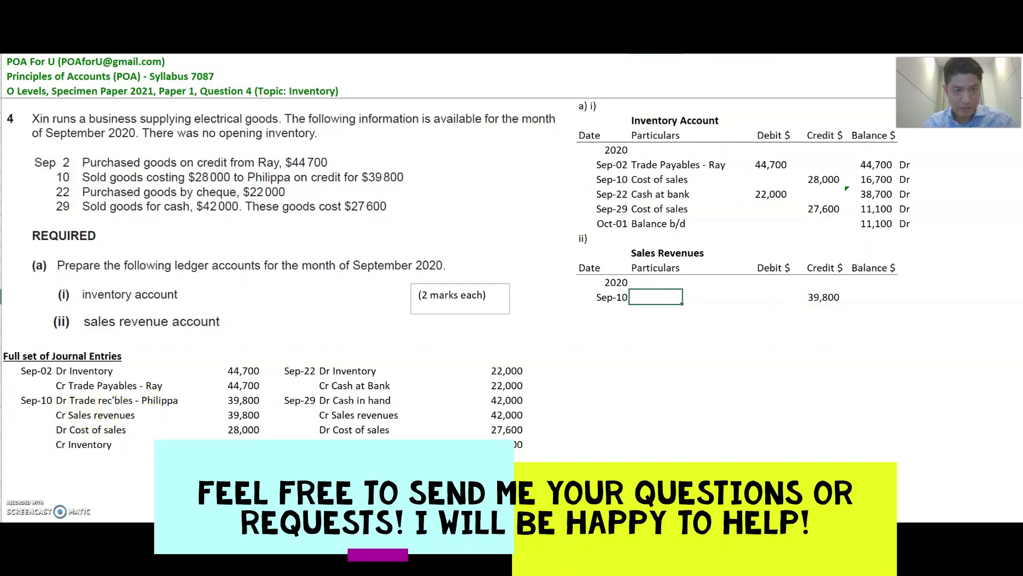
pyautogui.write("Trade rec'bles - Ray")
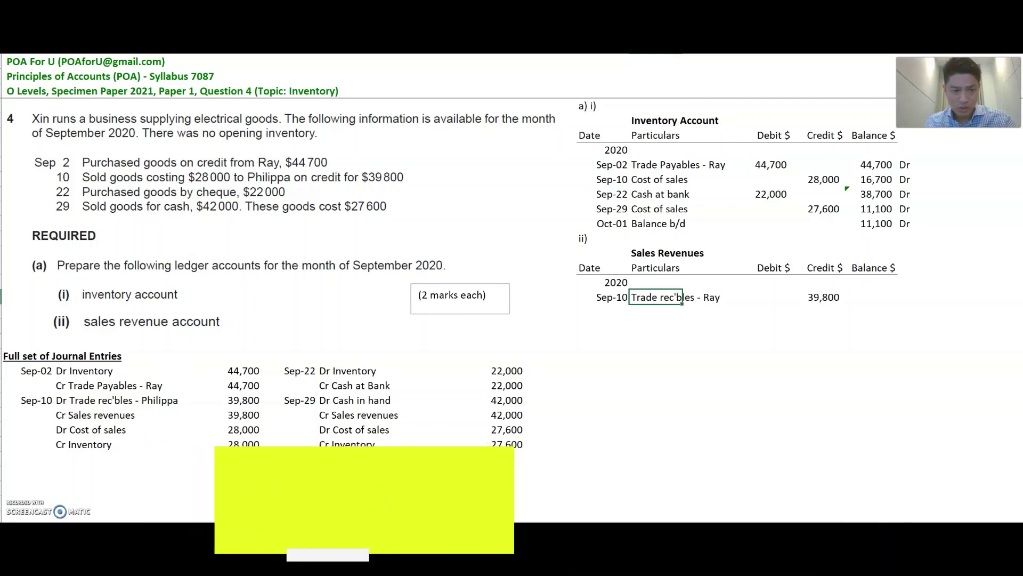
pyautogui.press('F2')
pyautogui.press('BackSpace')
pyautogui.press('BackSpace')
pyautogui.press('BackSpace')
pyautogui.press('BackSpace')
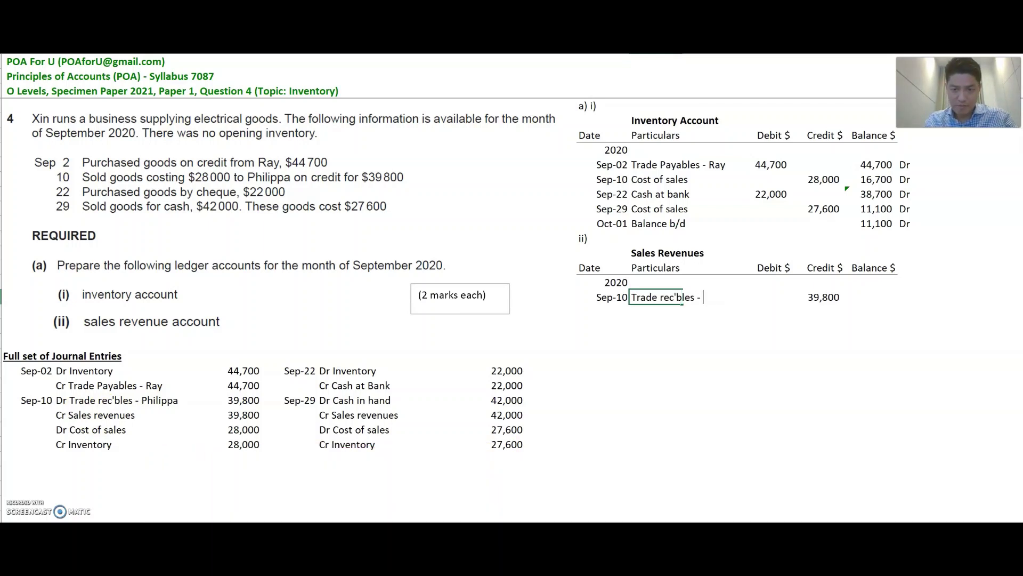
pyautogui.write('Phi')
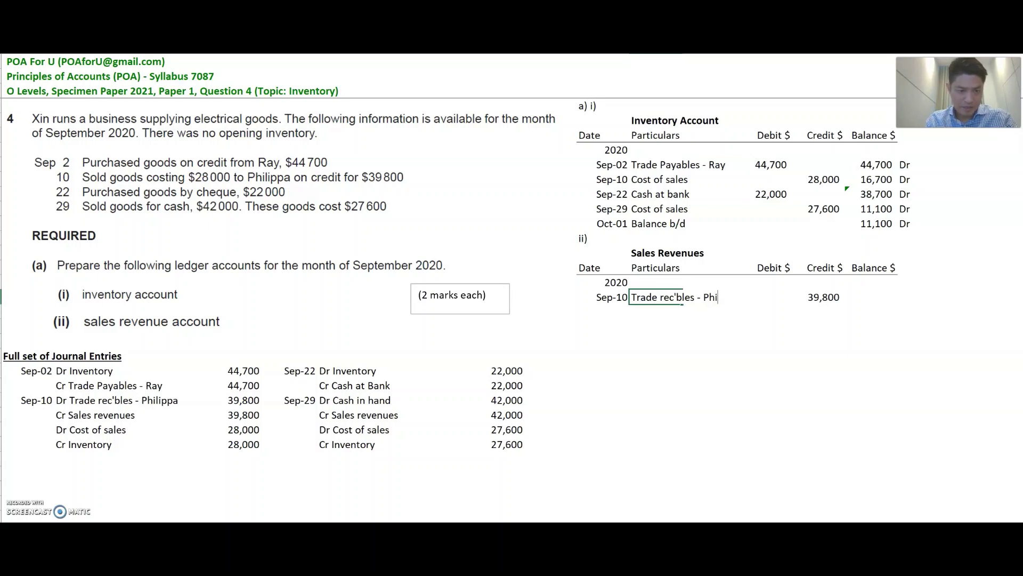
pyautogui.write('lippa')
pyautogui.press('Tab')
pyautogui.press('Tab')
pyautogui.press('Tab')
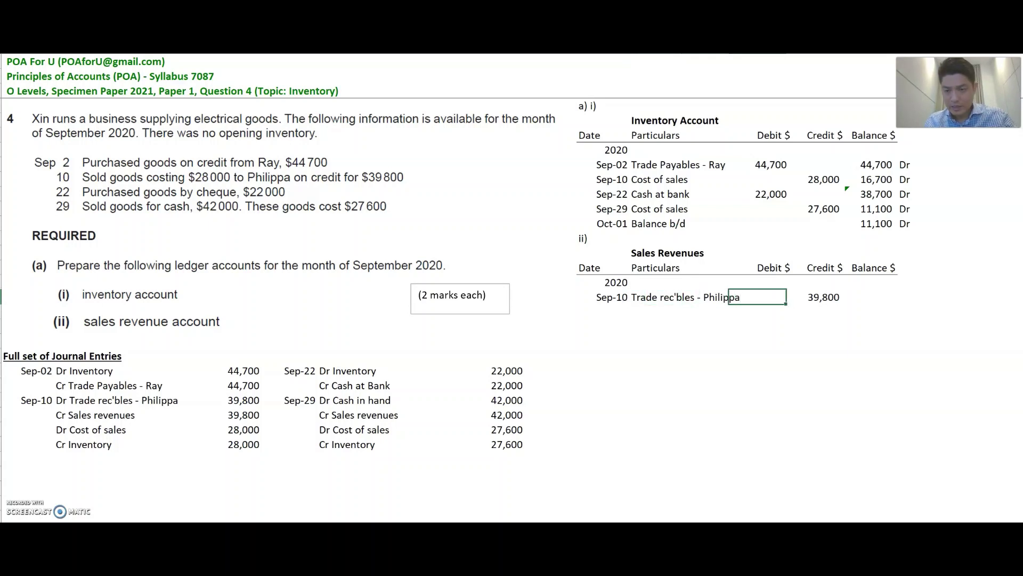
pyautogui.hotkey('shift', 'Right')
pyautogui.write('39,800\tCr')
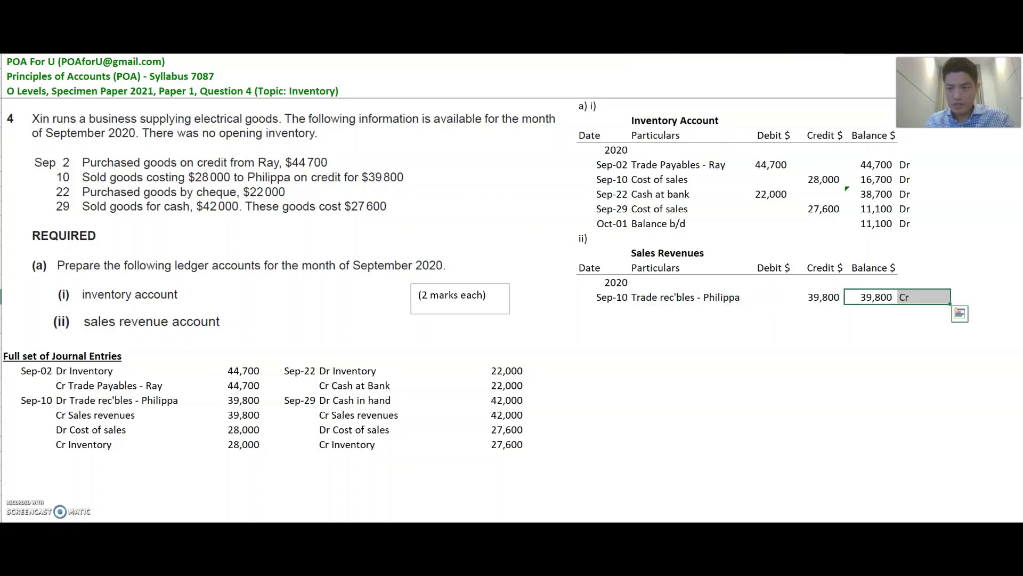
# Enter Sep-29 Cash in hand, credit 42,000, balance 81,800 Cr
pyautogui.press('Down')
pyautogui.press('Left')
pyautogui.press('Left')
pyautogui.press('Left')
pyautogui.press('Left')
pyautogui.press('Left')
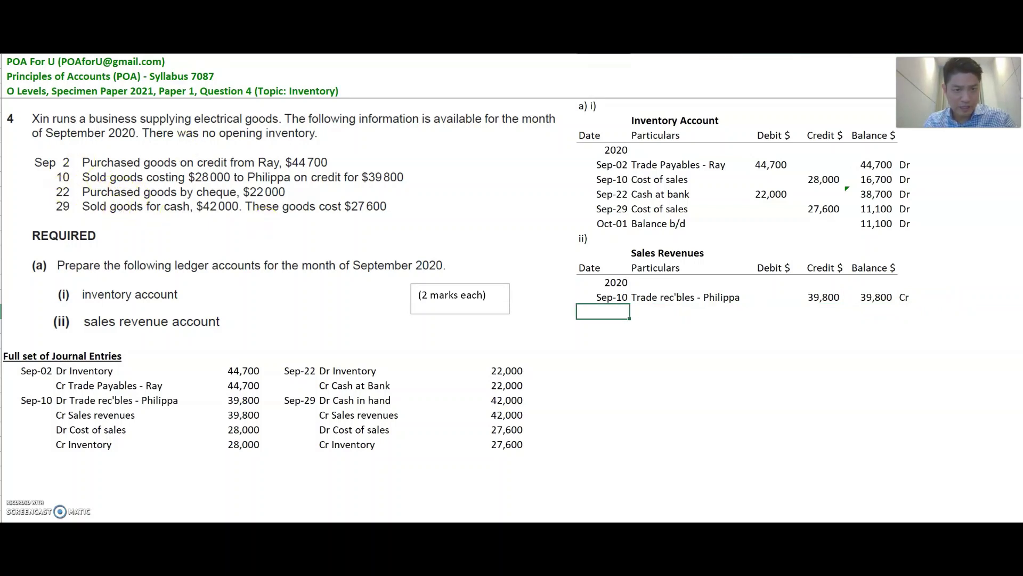
pyautogui.write('Sep-29')
pyautogui.press('Right')
pyautogui.press('Right')
pyautogui.press('Right')
pyautogui.press('Right')
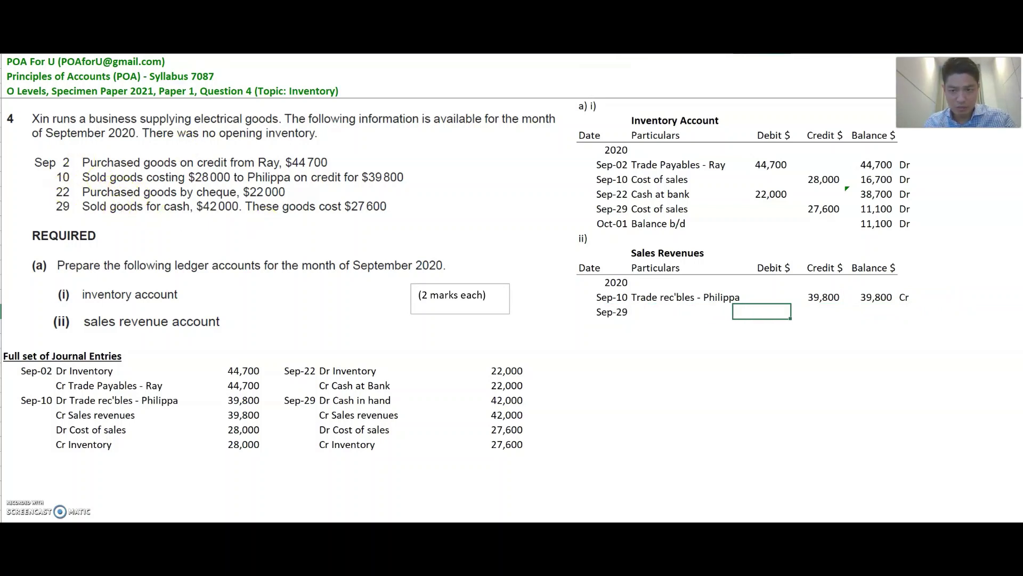
pyautogui.press('Left')
pyautogui.press('Right')
pyautogui.moveTo(347, 400); pyautogui.dragTo(522, 418)
pyautogui.click(837, 308)
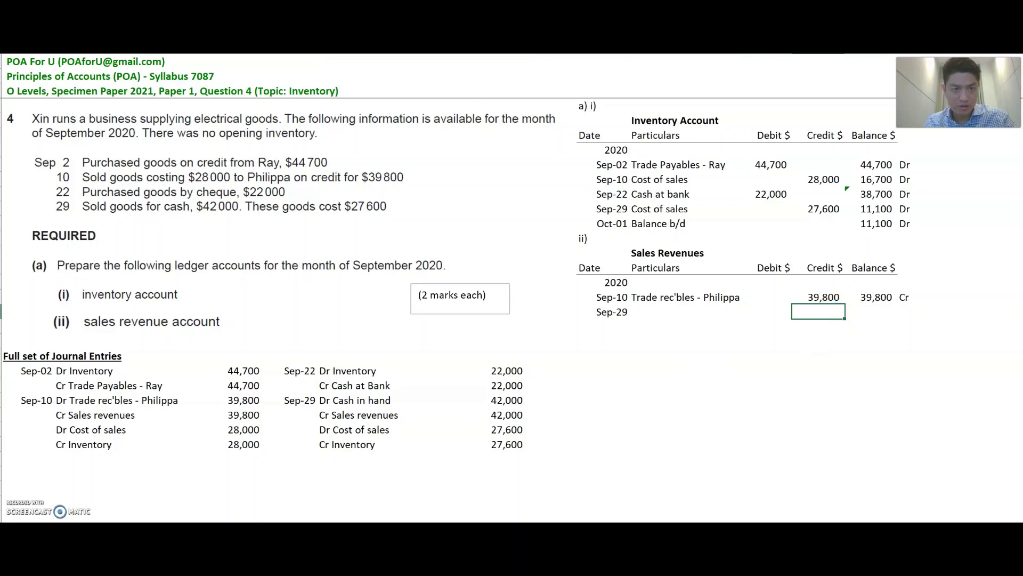
pyautogui.write('42000')
pyautogui.press('Left')
pyautogui.press('Left')
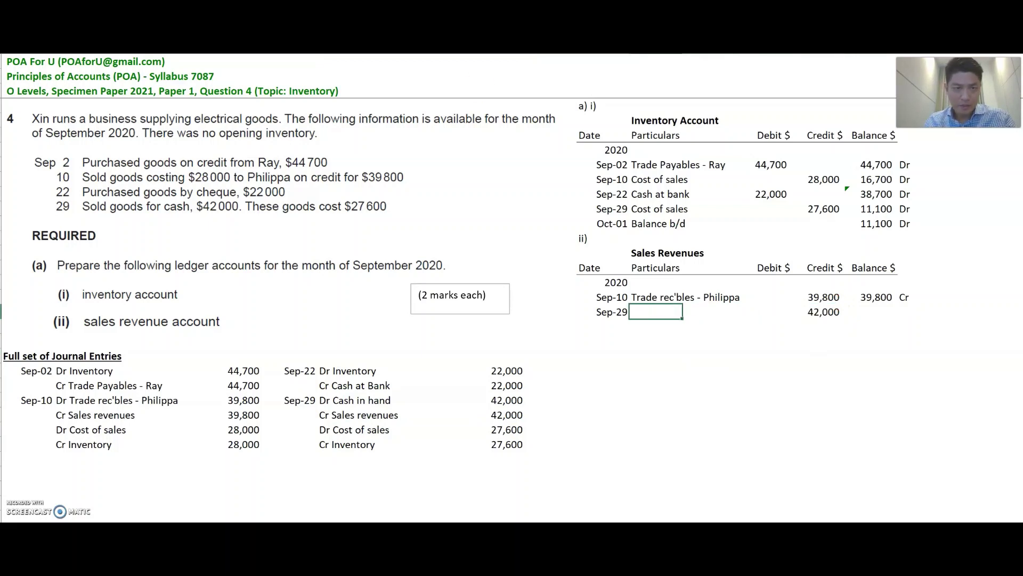
pyautogui.write('Cash in hand')
pyautogui.press('Right')
pyautogui.press('Right')
pyautogui.press('Right')
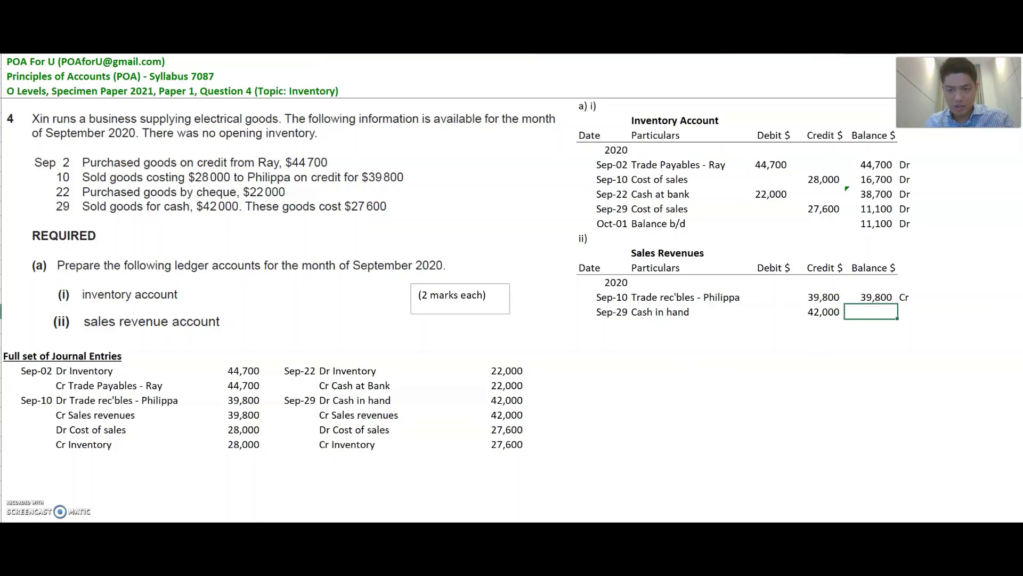
pyautogui.write('81,800\tCr')
# Close the account with the Sep-30 Income summary debit of 81,800
pyautogui.press('Down')
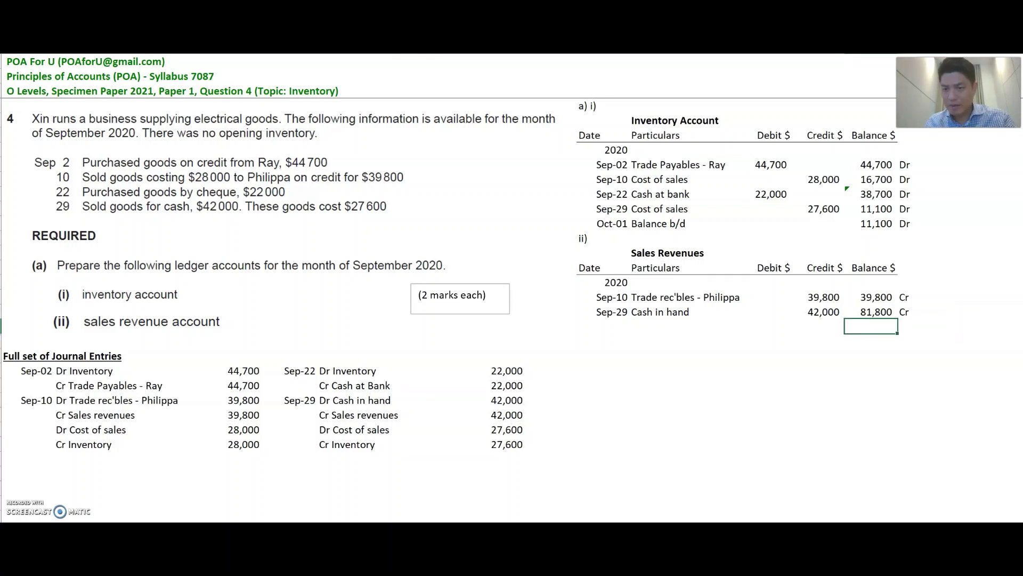
pyautogui.press('Left')
pyautogui.press('Left')
pyautogui.press('Left')
pyautogui.press('Left')
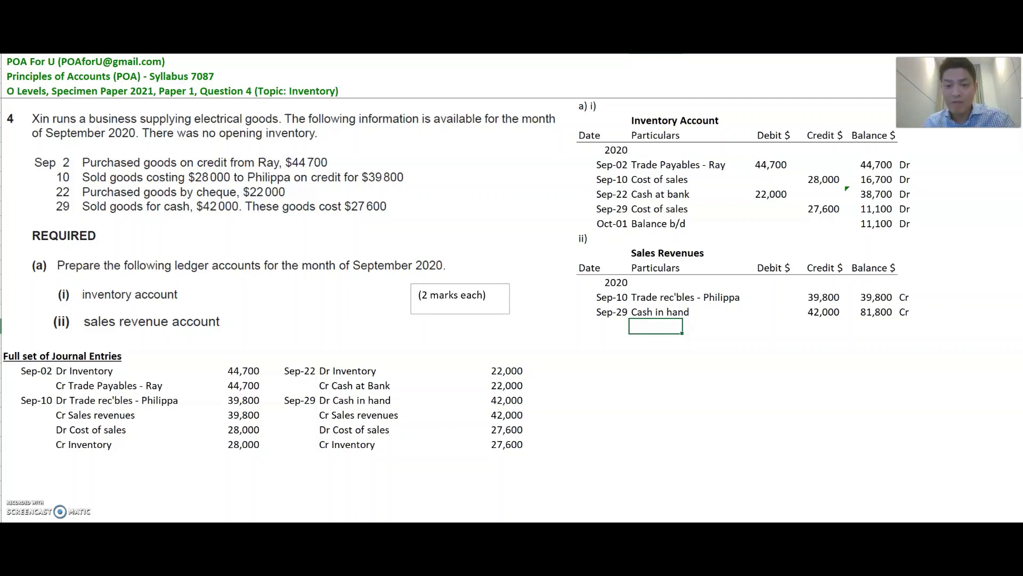
pyautogui.press('Left')
pyautogui.hotkey('shift', 'Right')
pyautogui.hotkey('shift', 'Right')
pyautogui.hotkey('shift', 'Right')
pyautogui.hotkey('shift', 'Right')
pyautogui.hotkey('shift', 'Right')
pyautogui.hotkey('shift', 'Right')
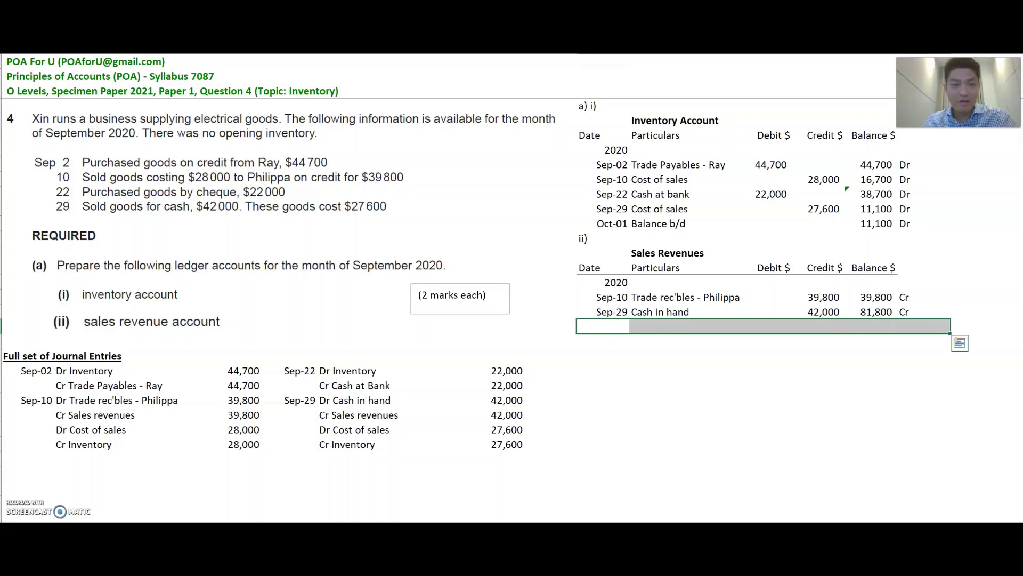
pyautogui.write('Sep-30\tIncome summary\t81,800\t\t-')
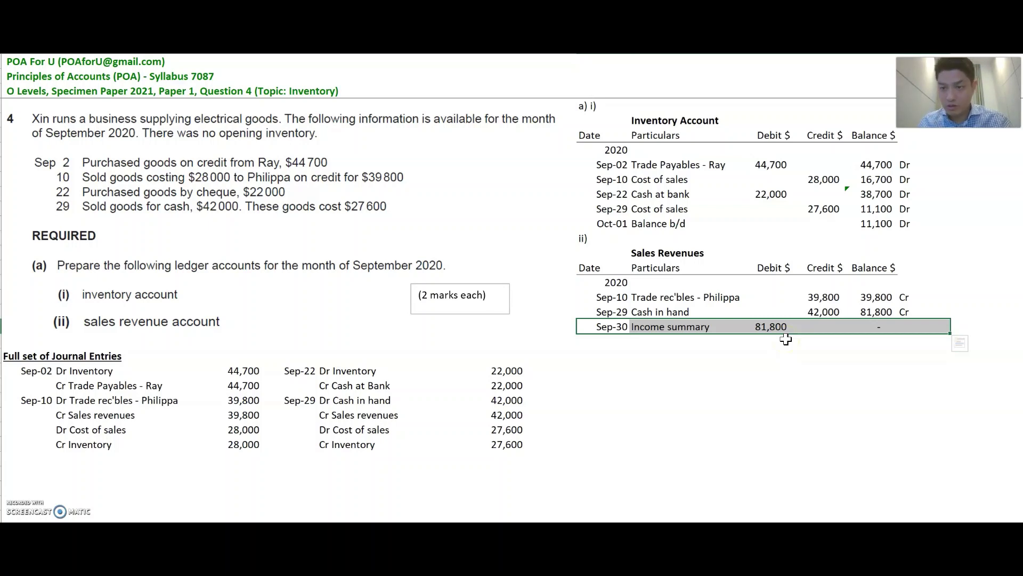
pyautogui.click(703, 399)
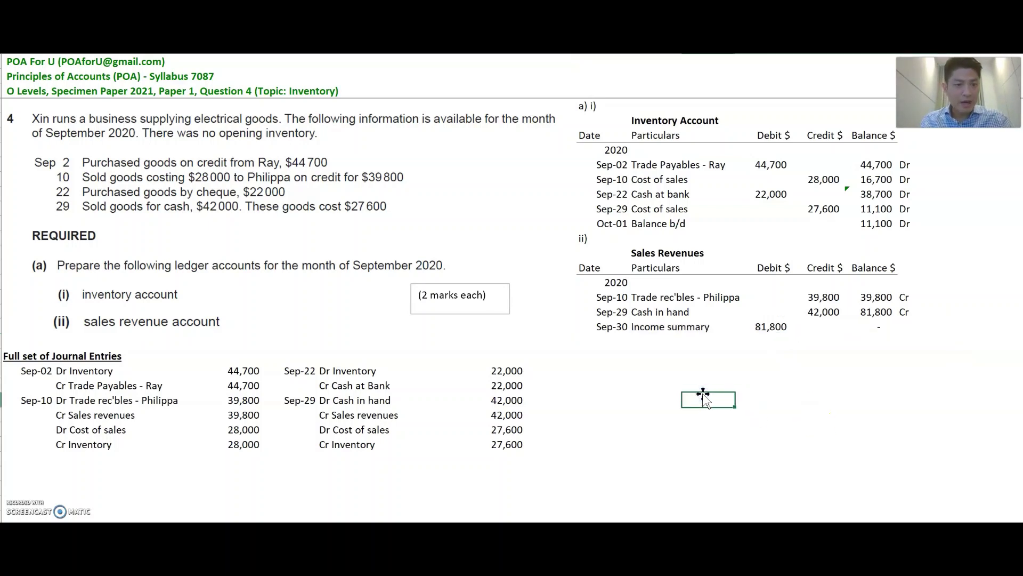
# Move down to part (b) and select the answer cell beside Name:
pyautogui.scroll(-6, 704, 399)
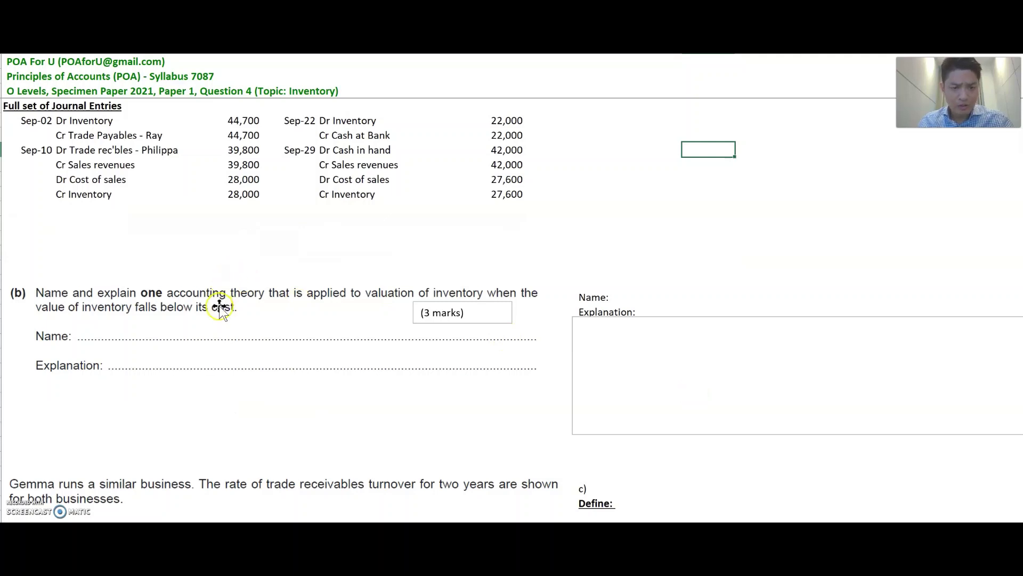
pyautogui.click(653, 297)
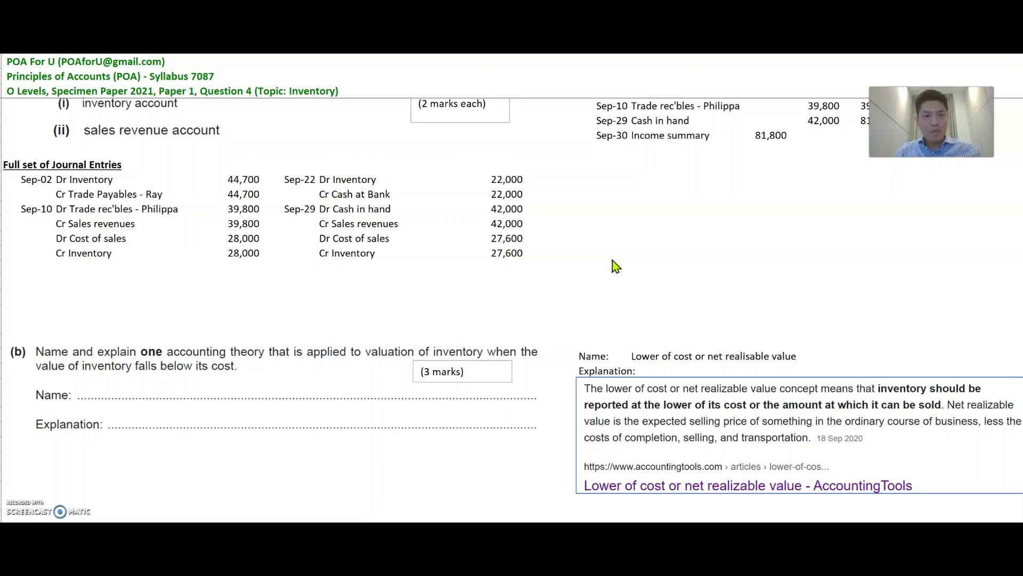
pyautogui.scroll(-7, 629, 309)
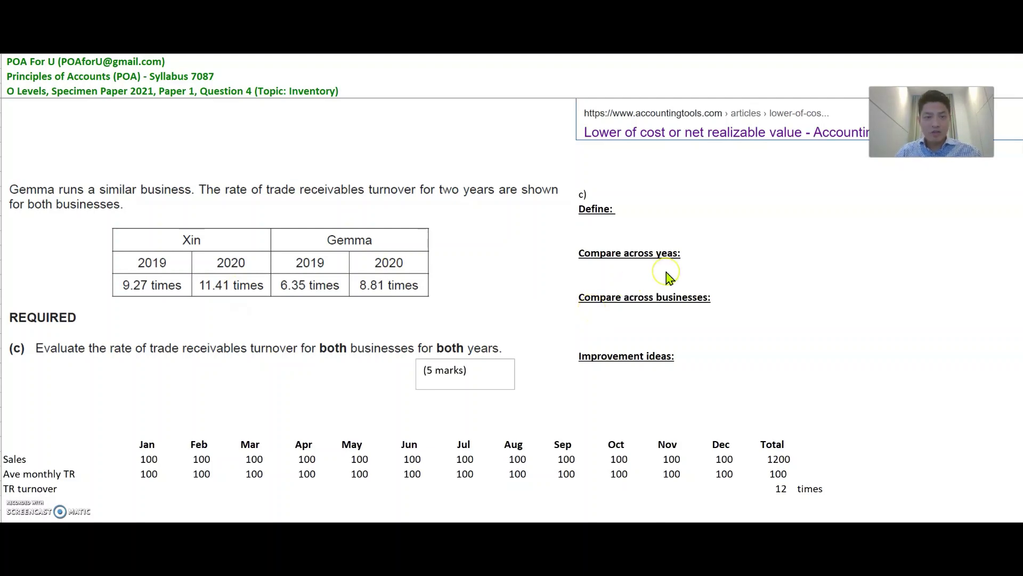
pyautogui.scroll(7, 666, 277)
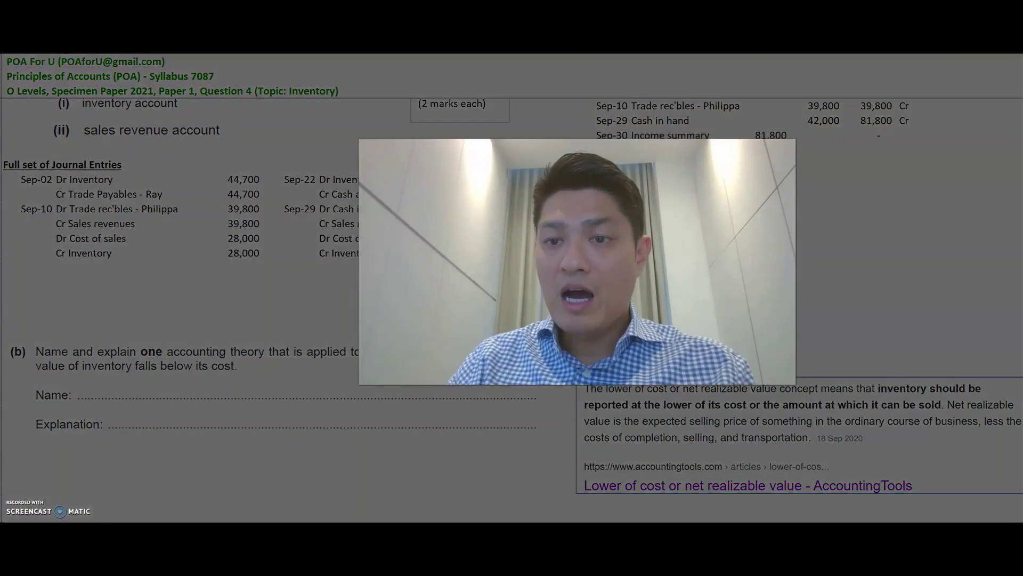